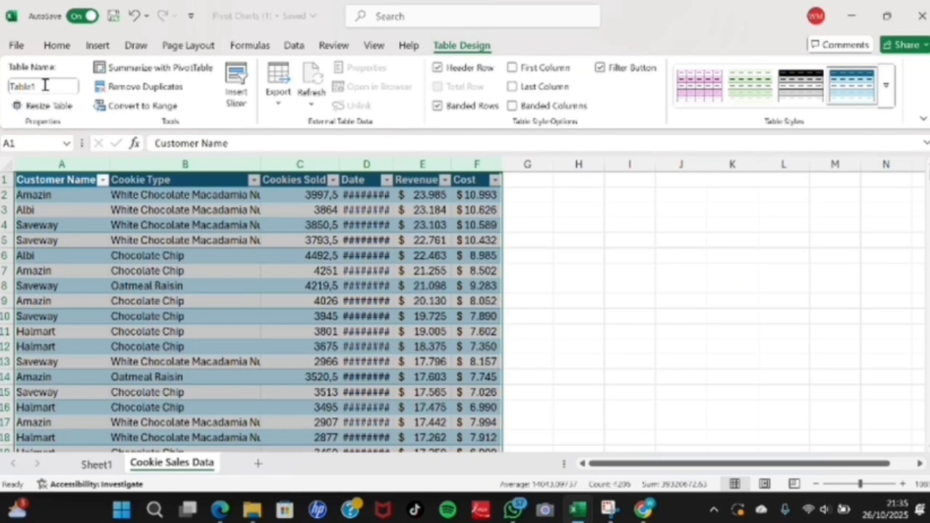
- Rename the cookie sales table as sales
click(45, 86)
key(BackSpace)
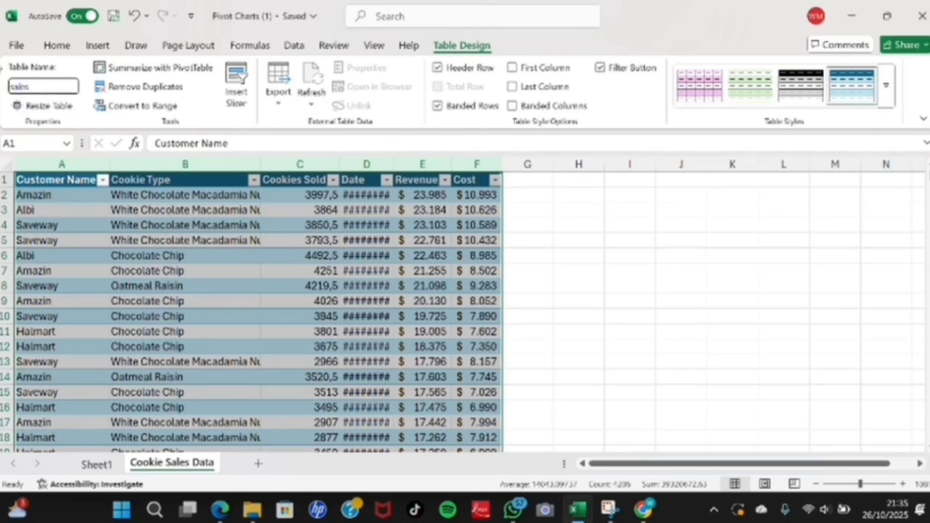
key(Return)
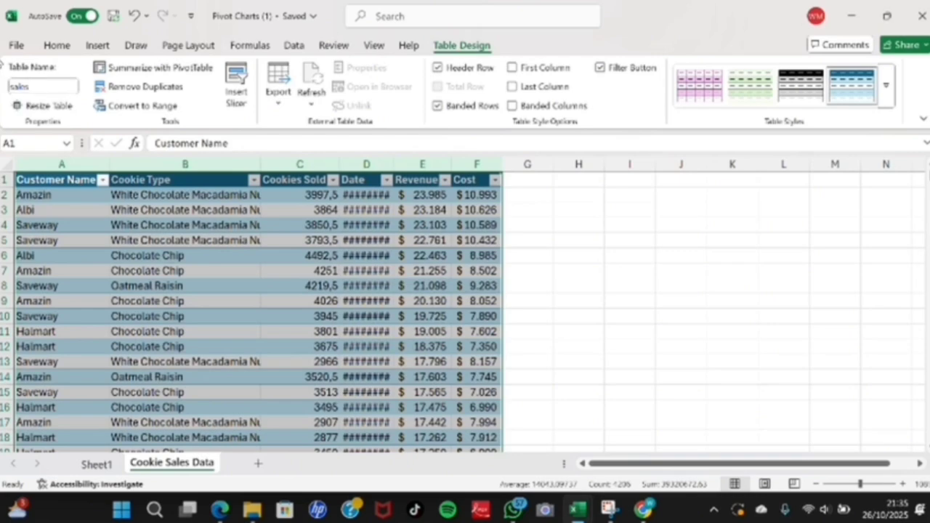
- Insert a PivotTable based on the sales table on a new worksheet
click(97, 45)
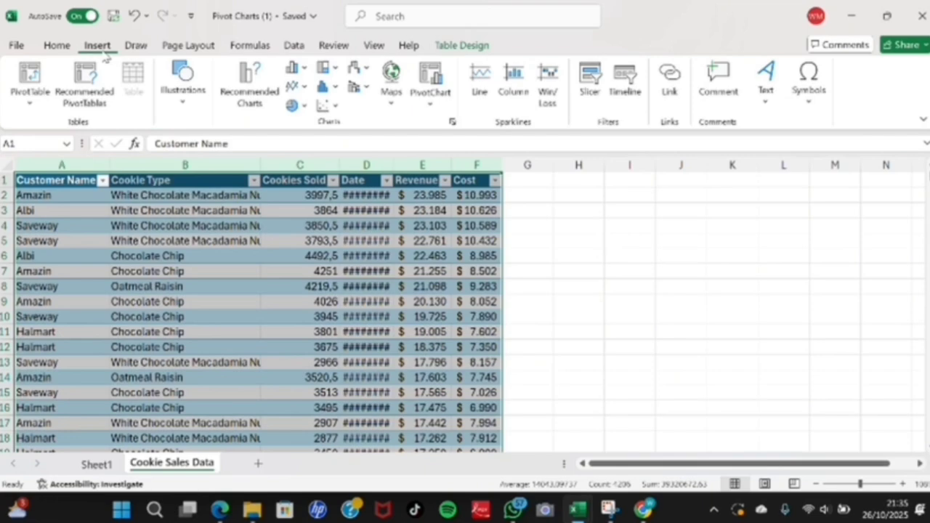
click(25, 75)
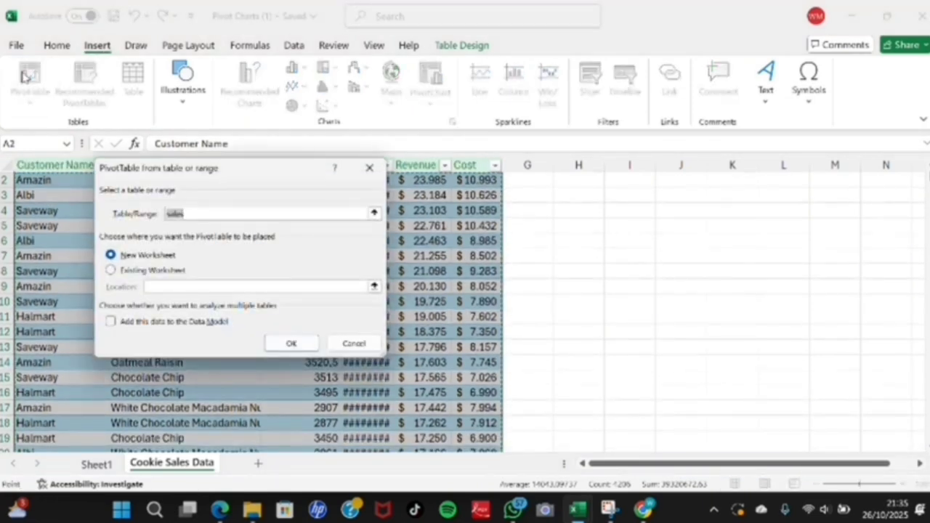
click(290, 344)
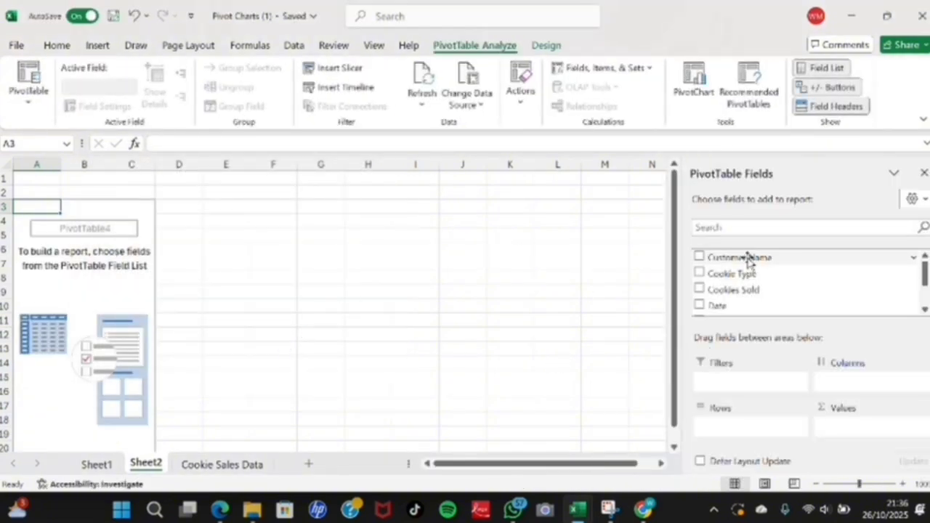
- Add Customer Name as the pivot table's row field and Revenue twice as a value field
drag(743, 256, 741, 436)
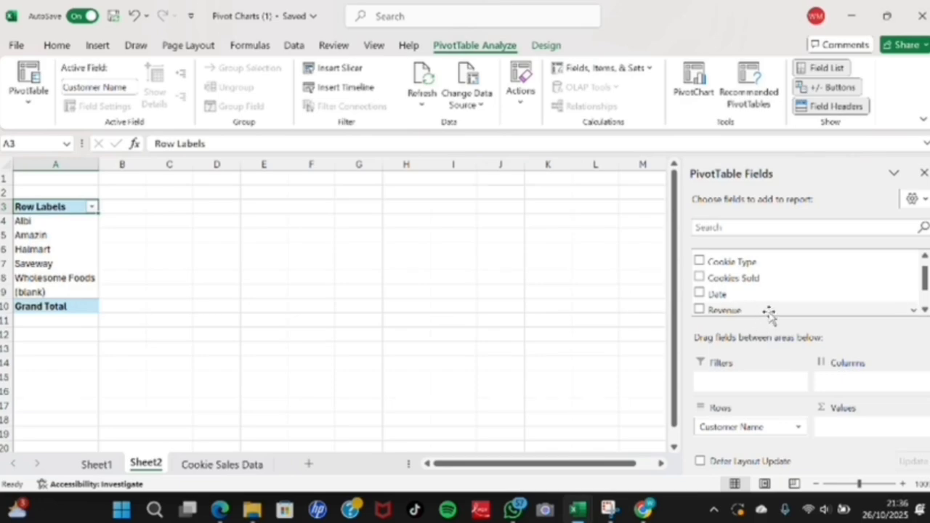
drag(770, 313, 851, 427)
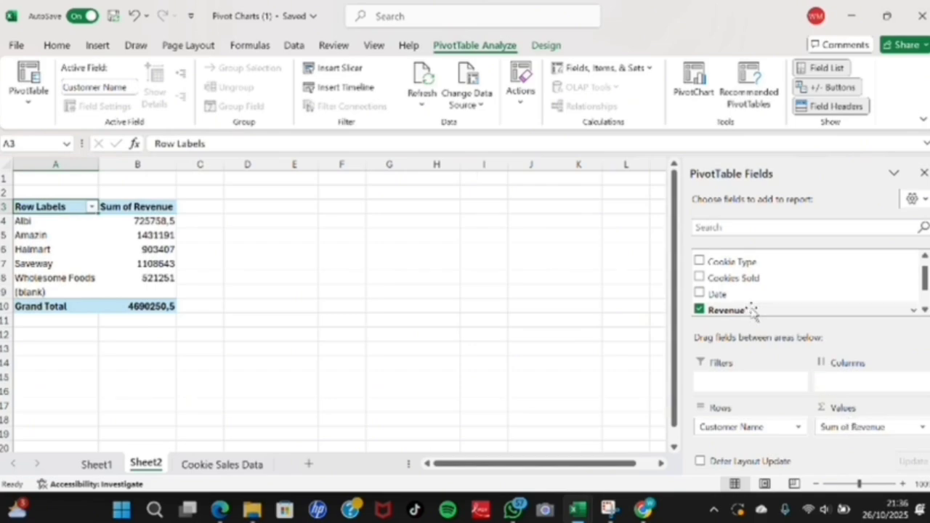
drag(756, 312, 843, 427)
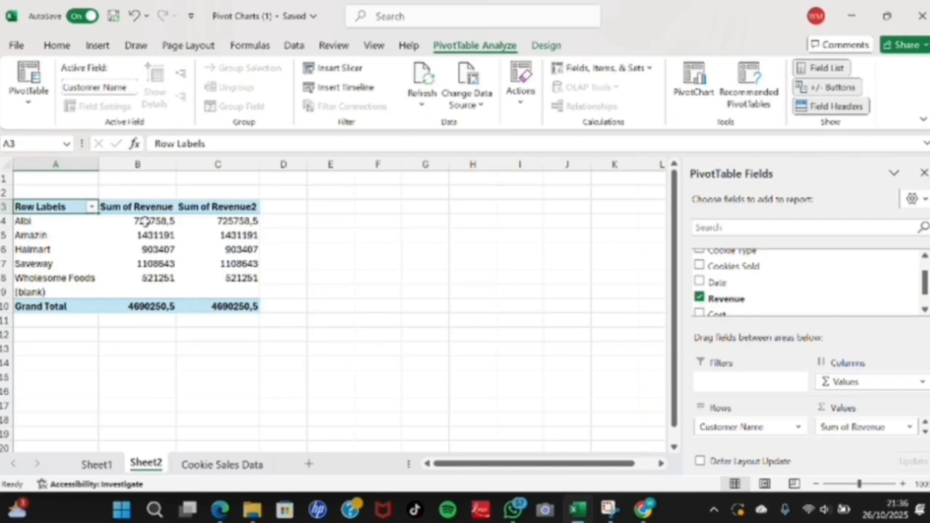
- Format the Sum of Revenue values as Currency with the $ English (United States) symbol
mouse_move(145, 222)
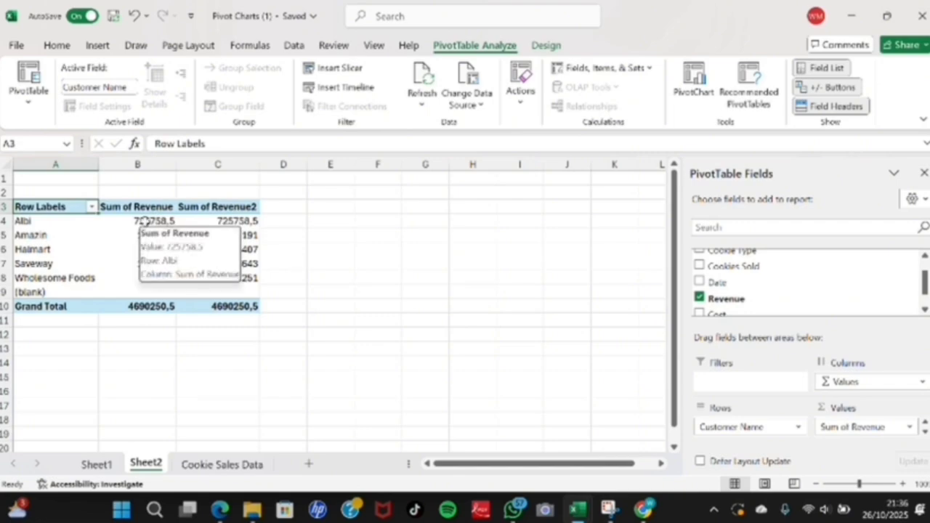
right_click(145, 221)
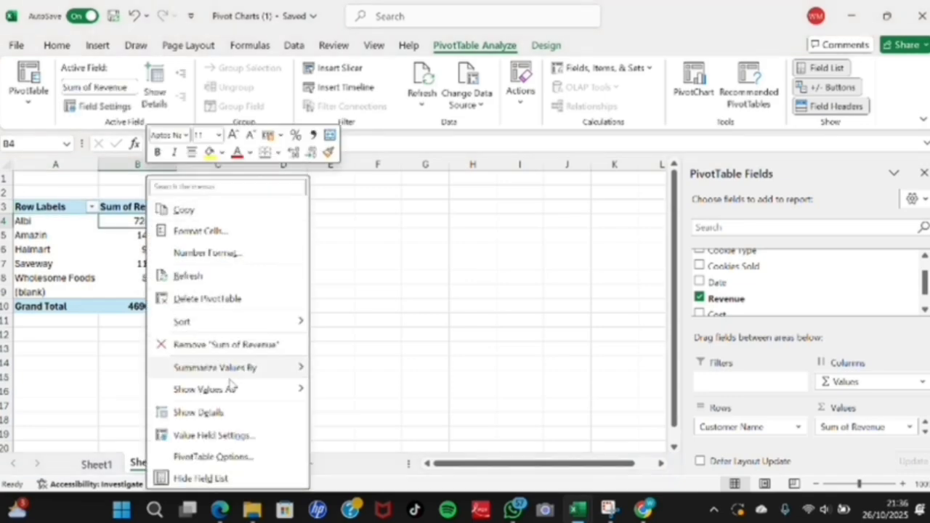
click(243, 438)
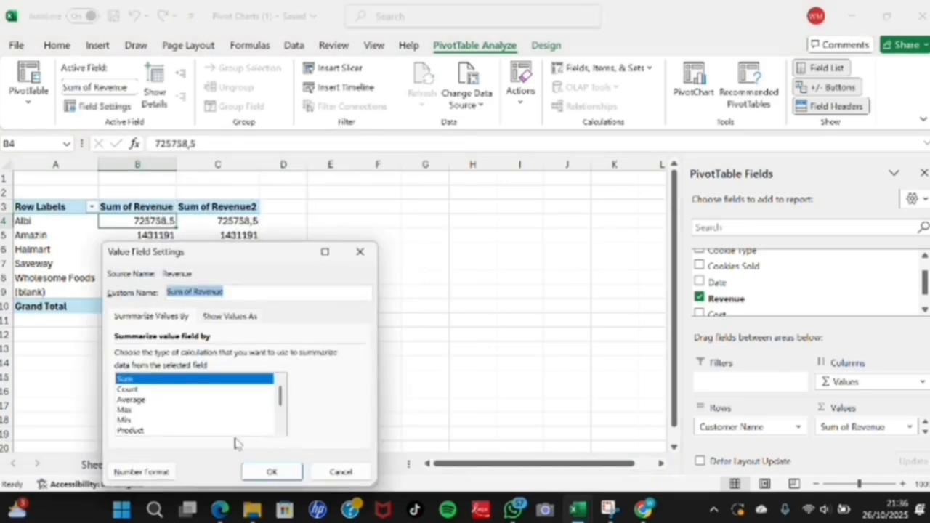
click(155, 473)
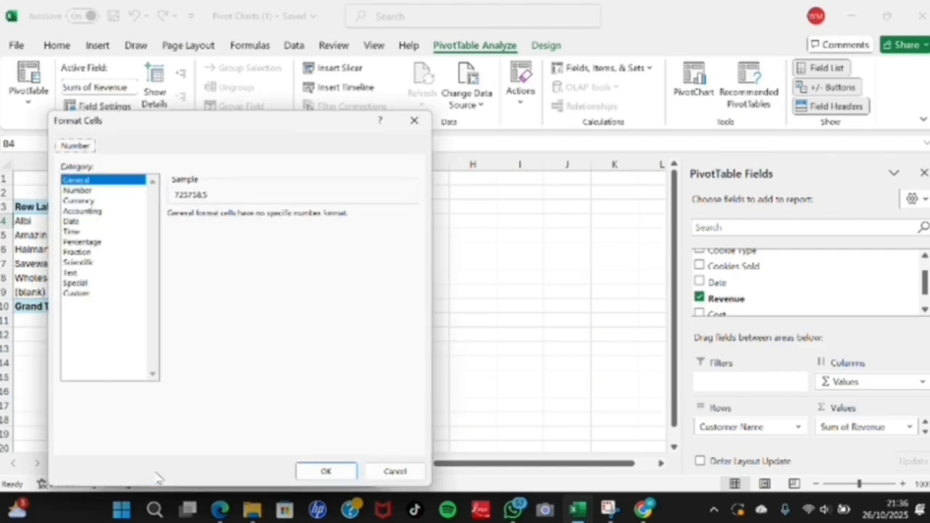
click(85, 201)
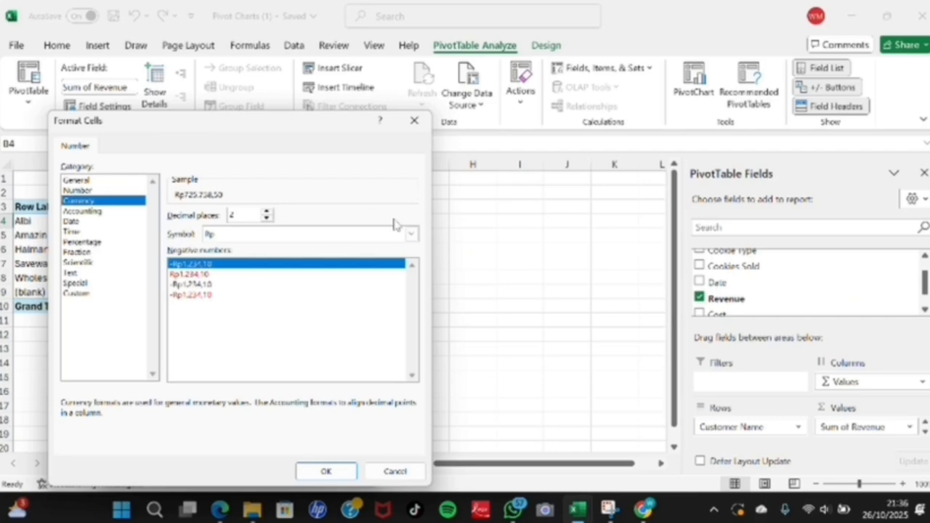
click(411, 234)
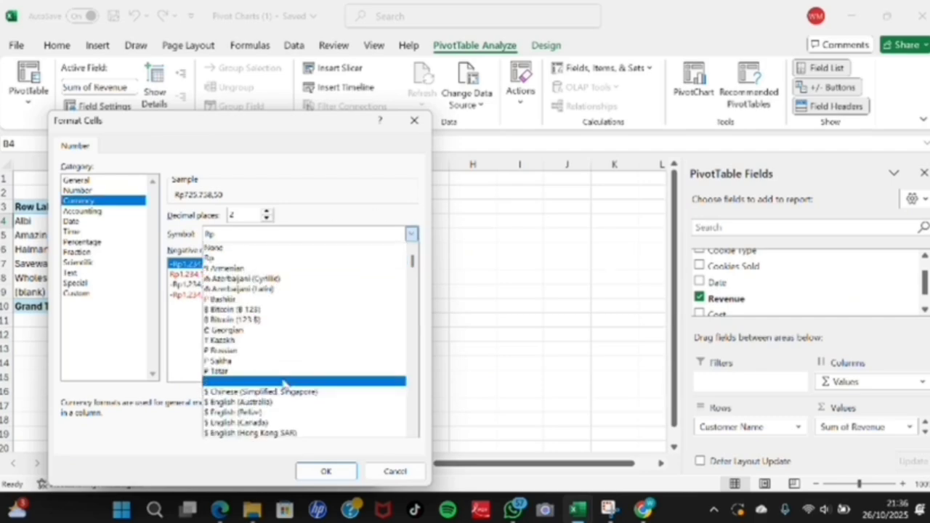
scroll(411, 263, down, 6)
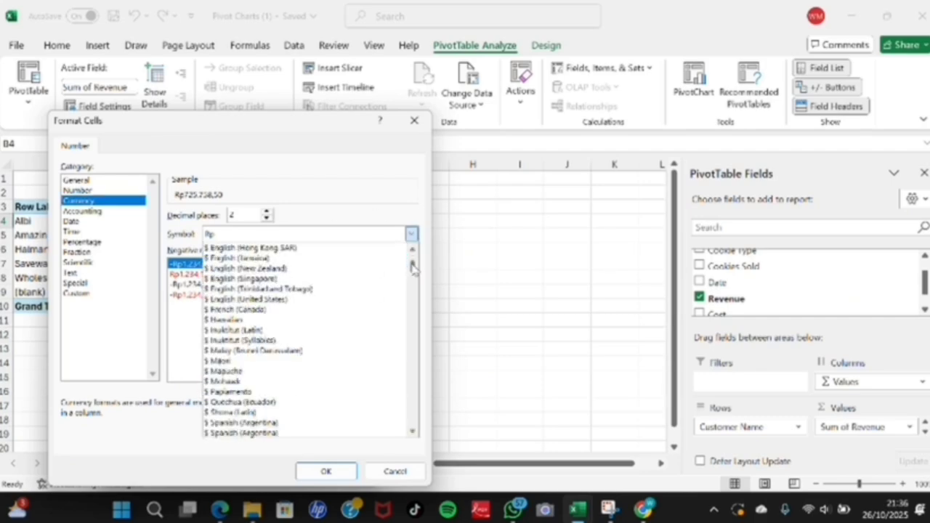
click(276, 299)
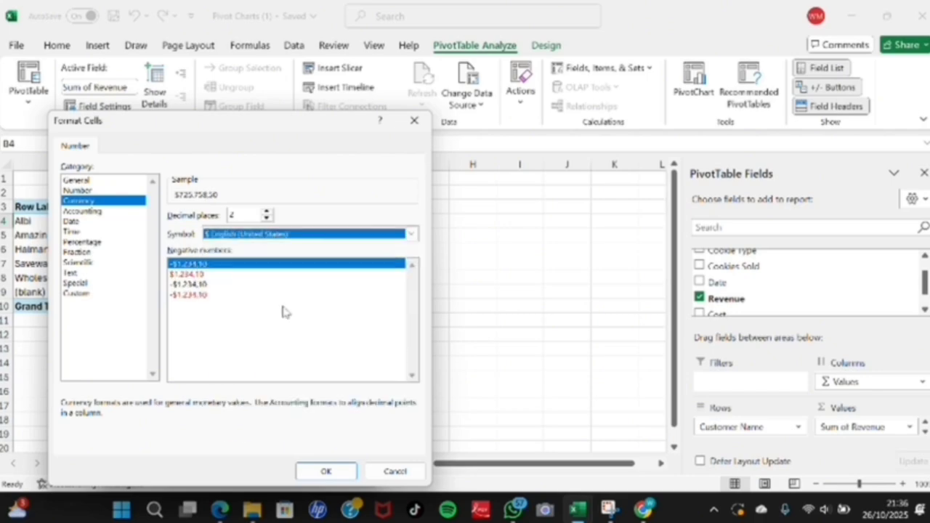
click(340, 472)
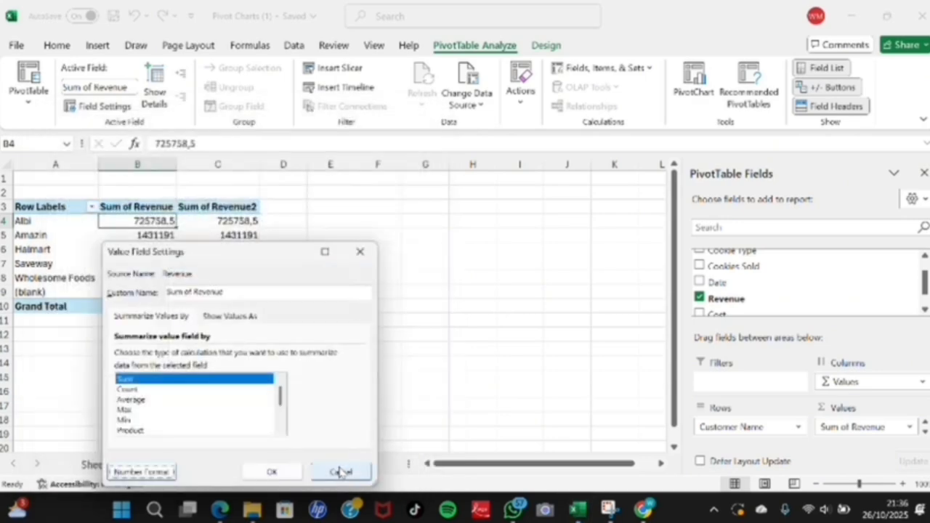
click(272, 472)
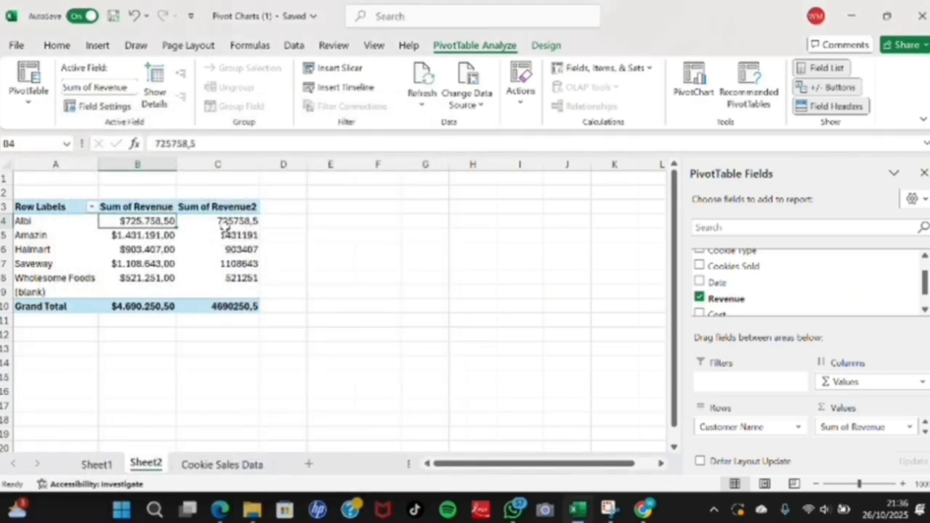
- Show the second revenue column, Sum of Revenue2, as % of Grand Total
right_click(225, 224)
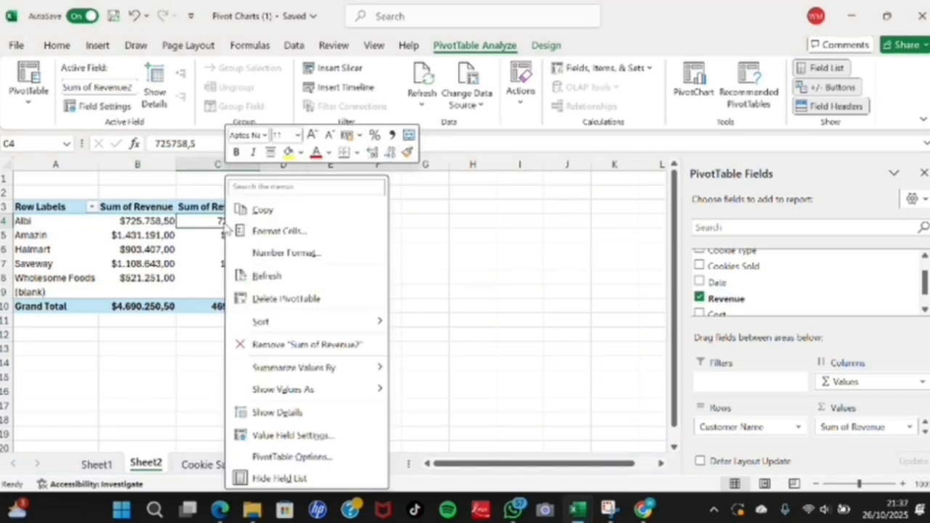
mouse_move(314, 388)
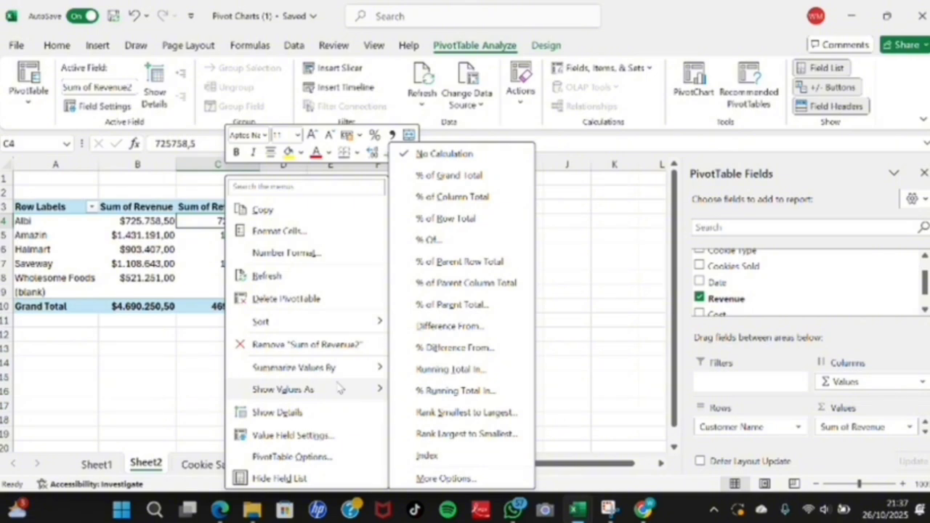
click(412, 177)
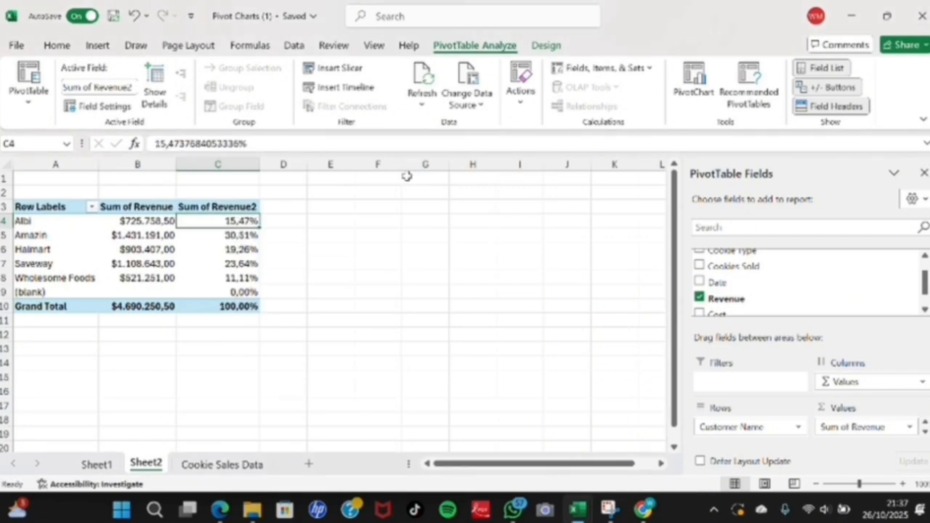
- Rename the Sum of Revenue2 column header as Percentage
click(233, 207)
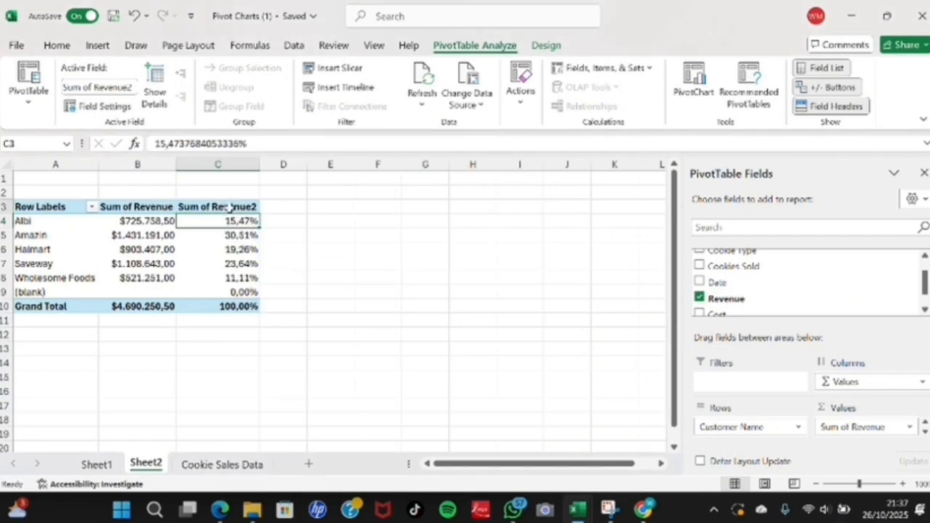
click(240, 143)
key(BackSpace)
key(BackSpace)
key(BackSpace)
key(BackSpace)
key(BackSpace)
key(BackSpace)
key(BackSpace)
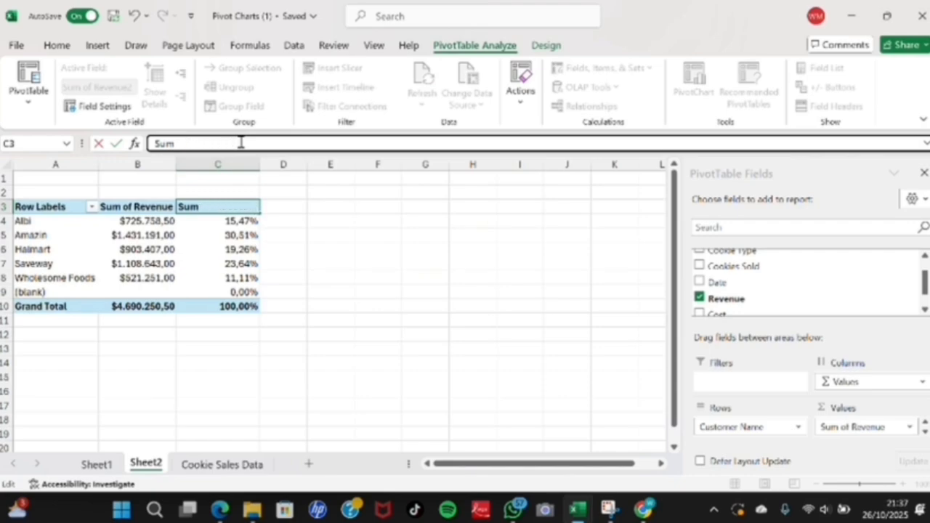
key(BackSpace)
key(BackSpace)
key(BackSpace)
text(Percentage)
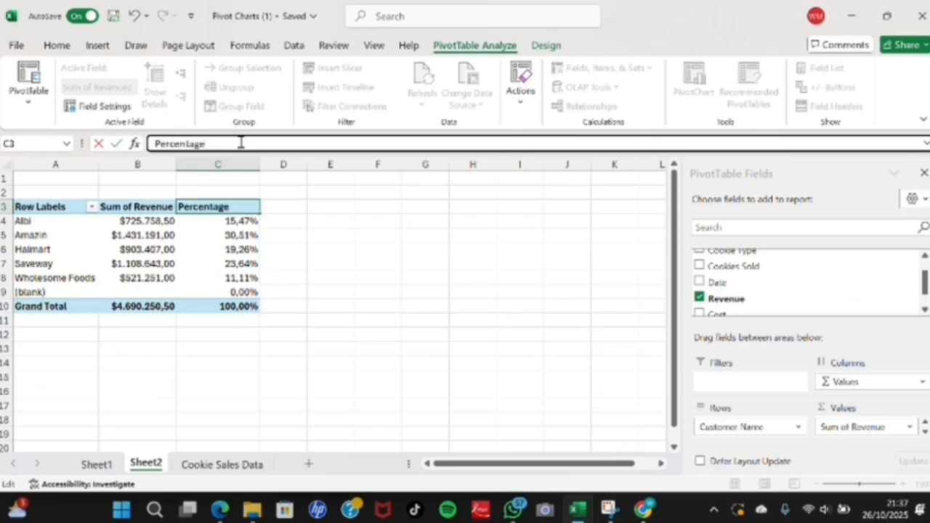
click(284, 228)
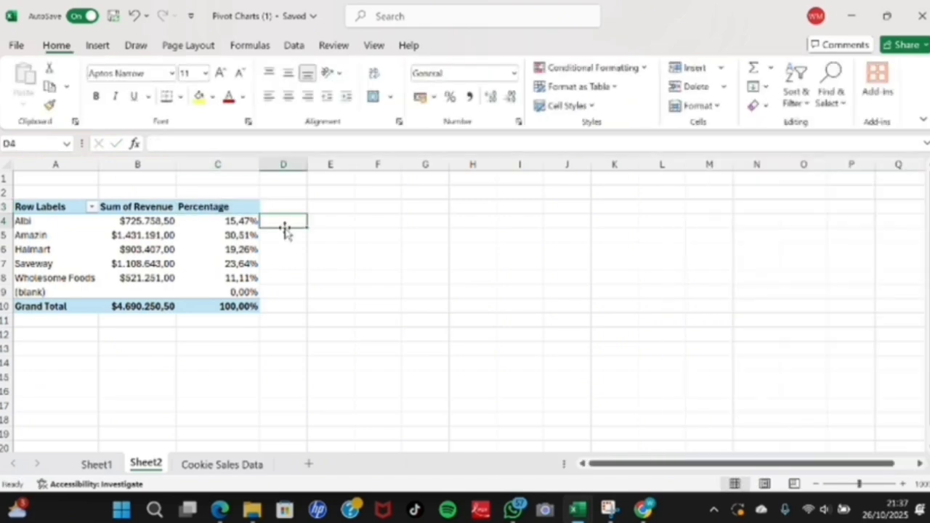
- Try Cookie Type as a column field, and place it in the rows beneath Customer Name instead
click(252, 208)
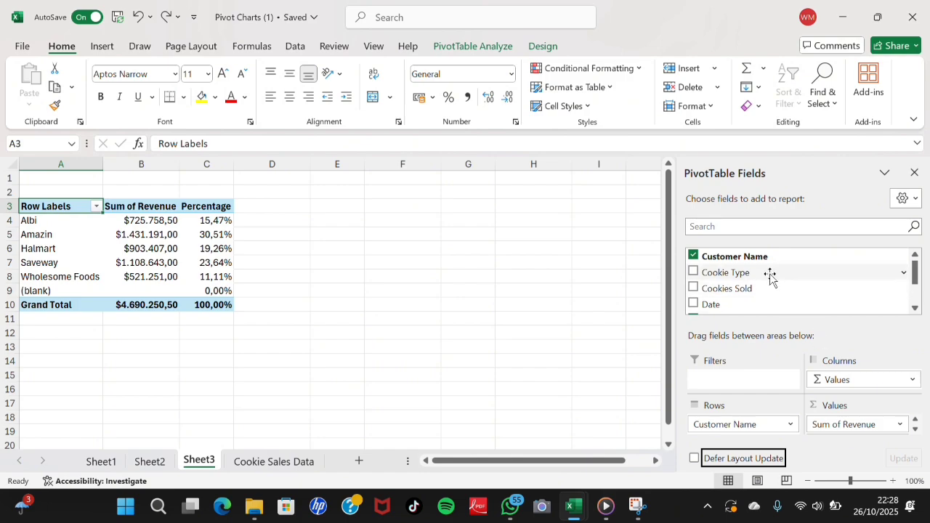
drag(770, 278, 843, 372)
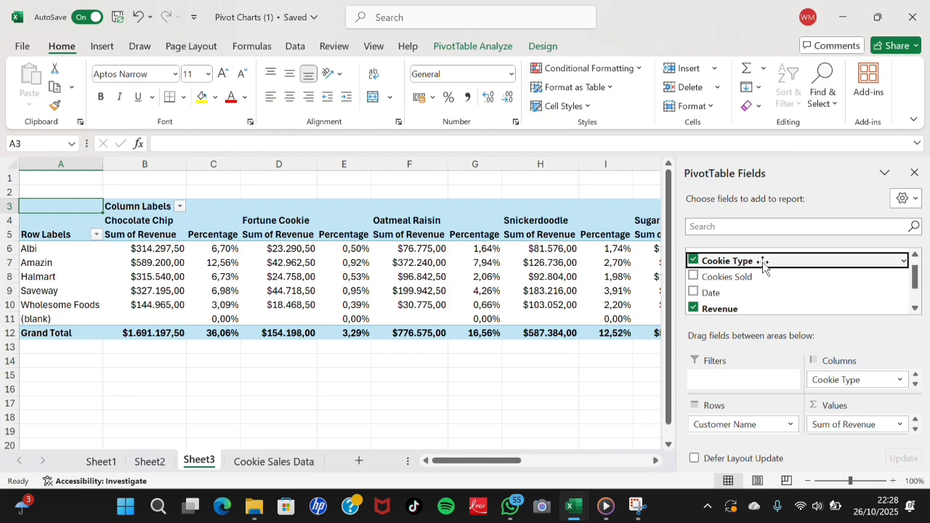
drag(762, 262, 751, 434)
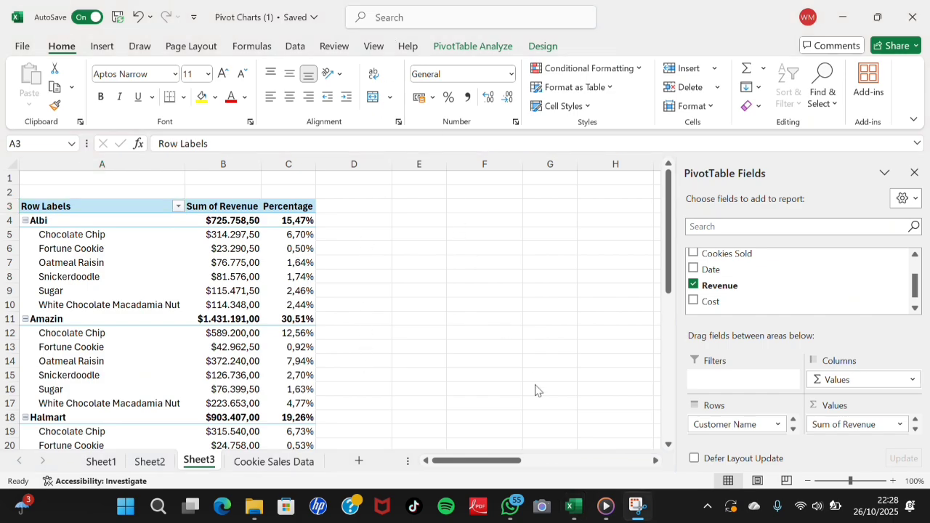
- Read the assignment questions in the Tugas Pert 5[1] workbook and return to the Pivot Charts (1) workbook
mouse_move(573, 506)
click(550, 453)
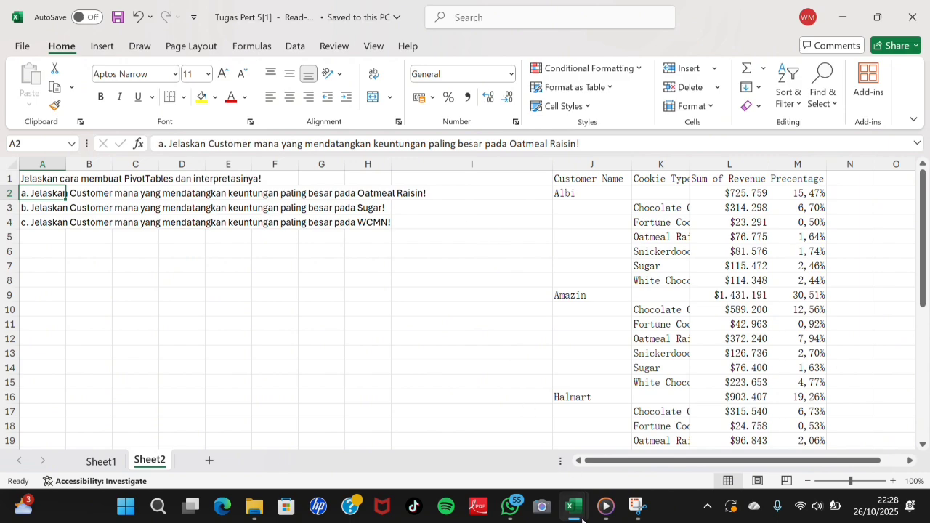
mouse_move(577, 512)
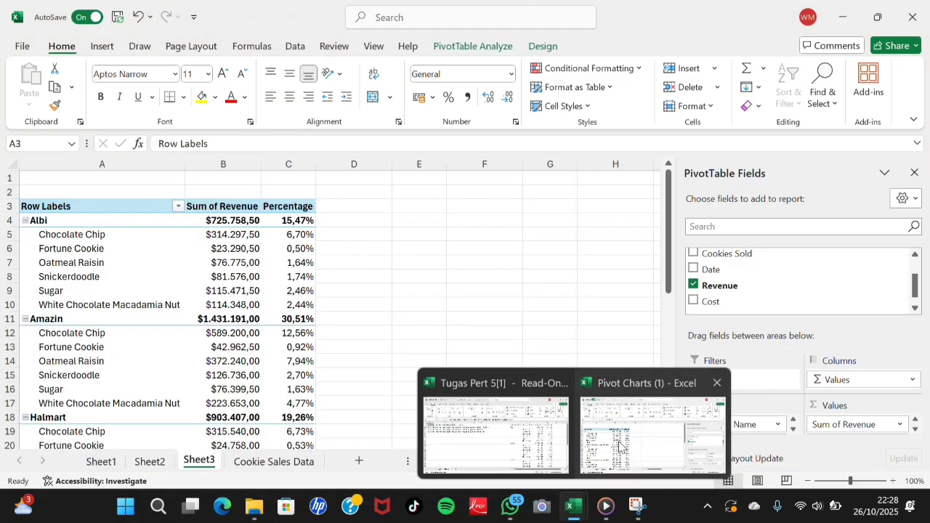
click(620, 447)
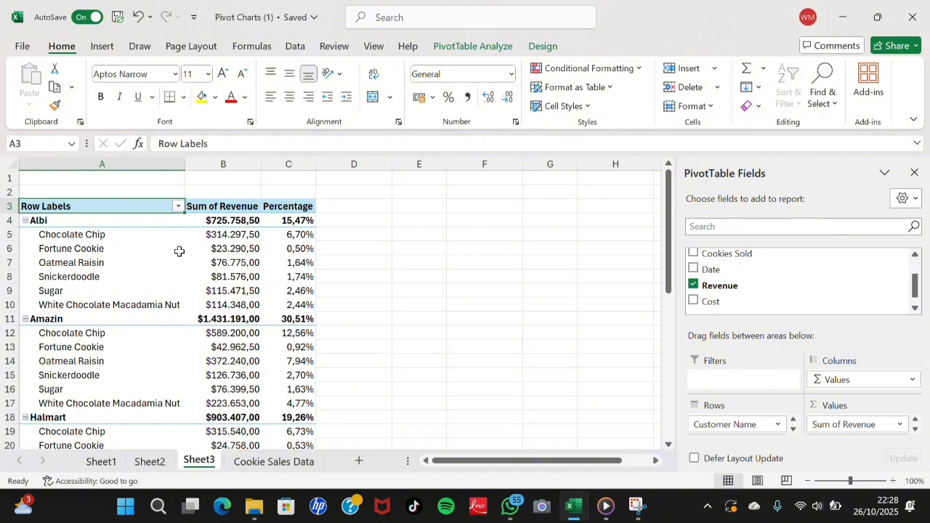
- Review the revenue and percentage of each cookie type per customer down to the grand total
scroll(179, 265, down, 6)
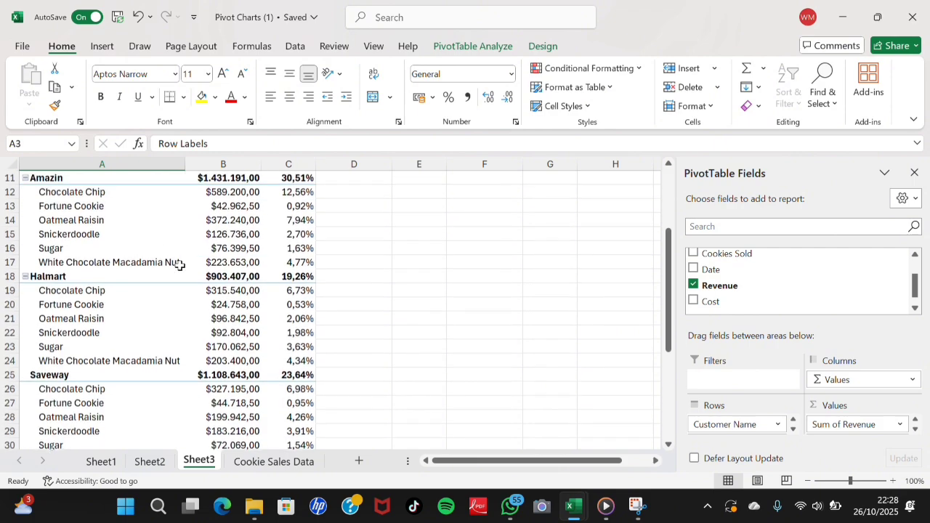
scroll(180, 265, down, 3)
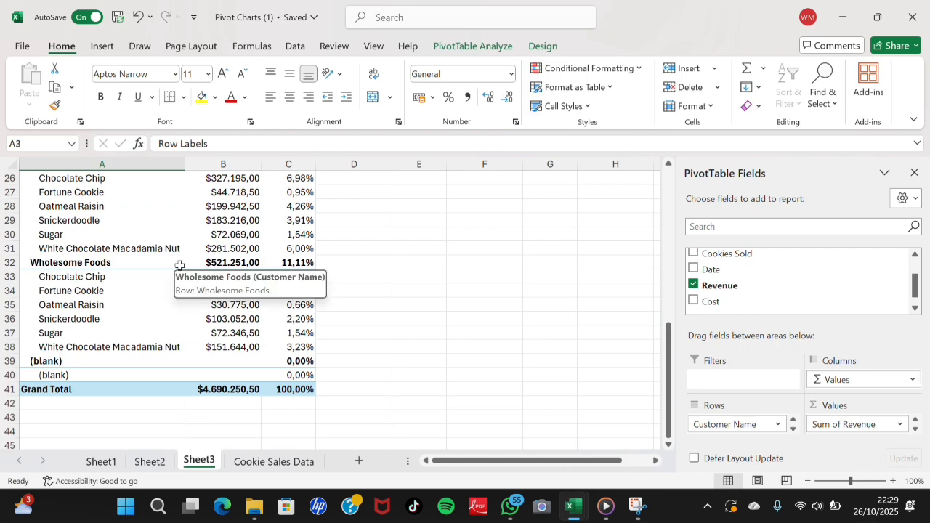
scroll(180, 265, up, 4)
scroll(180, 265, up, 4)
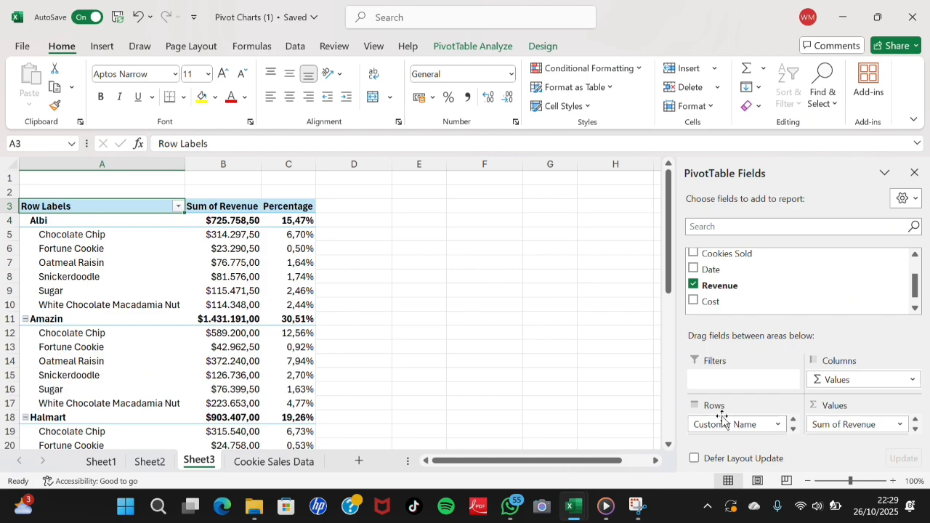
- Move Cookie Type above Customer Name in the pivot table's rows so customers are grouped within each cookie type
click(792, 430)
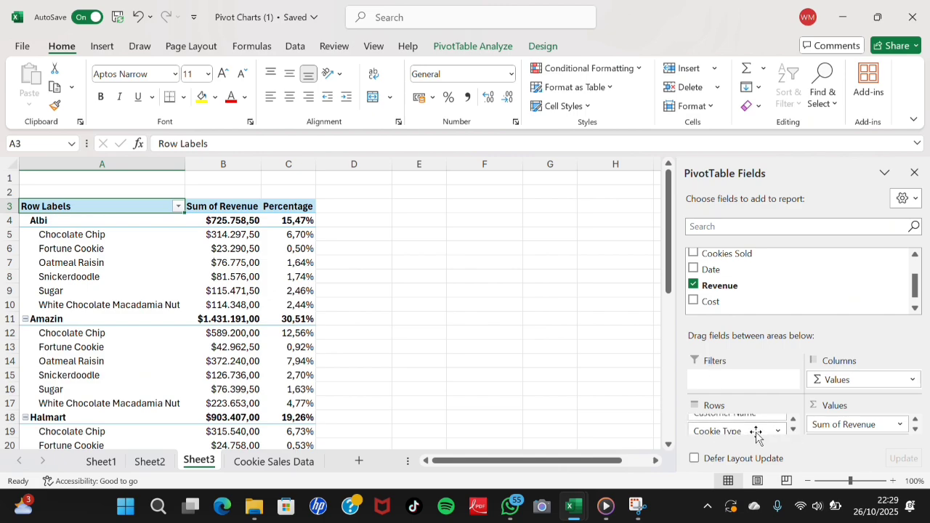
mouse_move(758, 432)
mouse_down()
mouse_move(768, 439)
mouse_move(749, 424)
mouse_up()
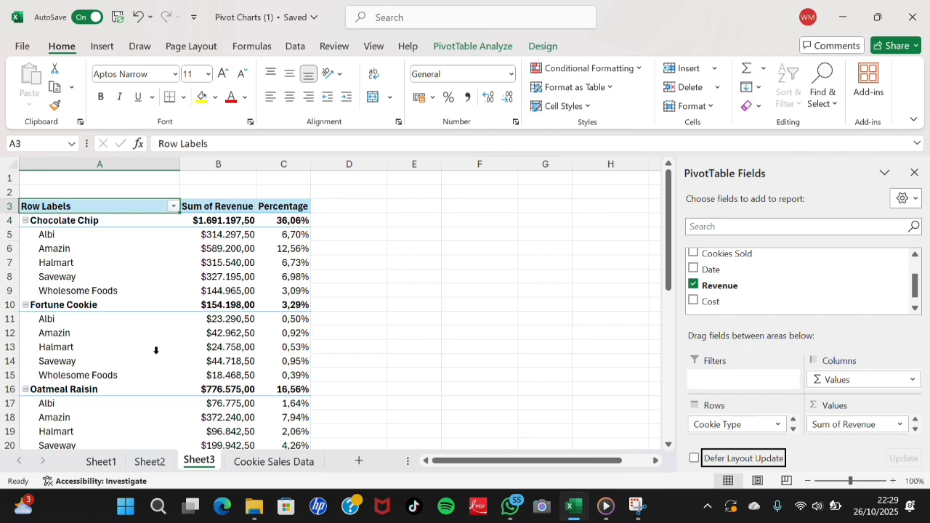
- Examine the Oatmeal Raisin group, checking the revenue percentages of Amazin and Wholesome Foods
scroll(156, 350, down, 3)
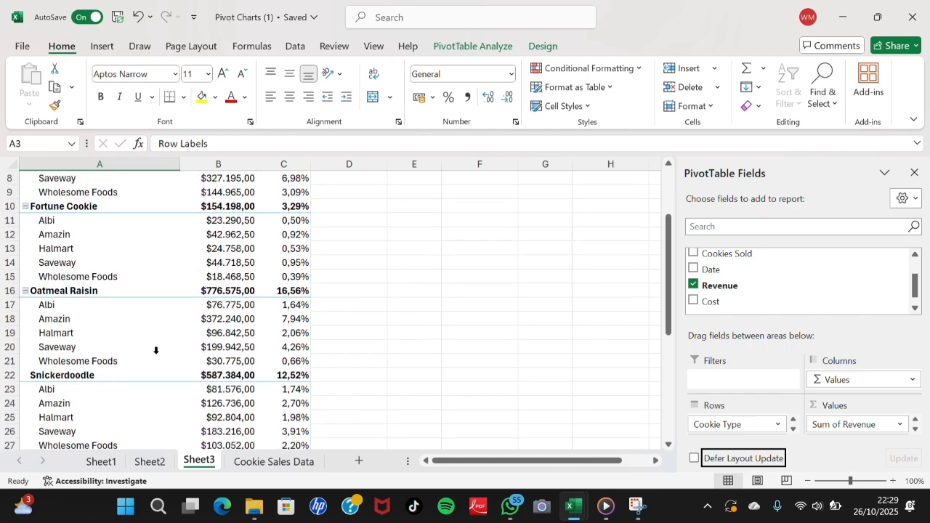
scroll(156, 351, down, 2)
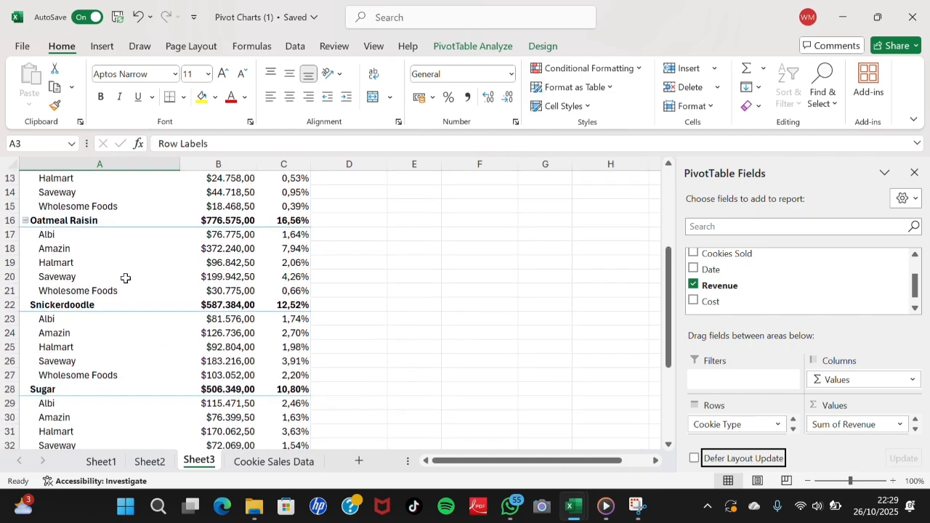
mouse_move(193, 260)
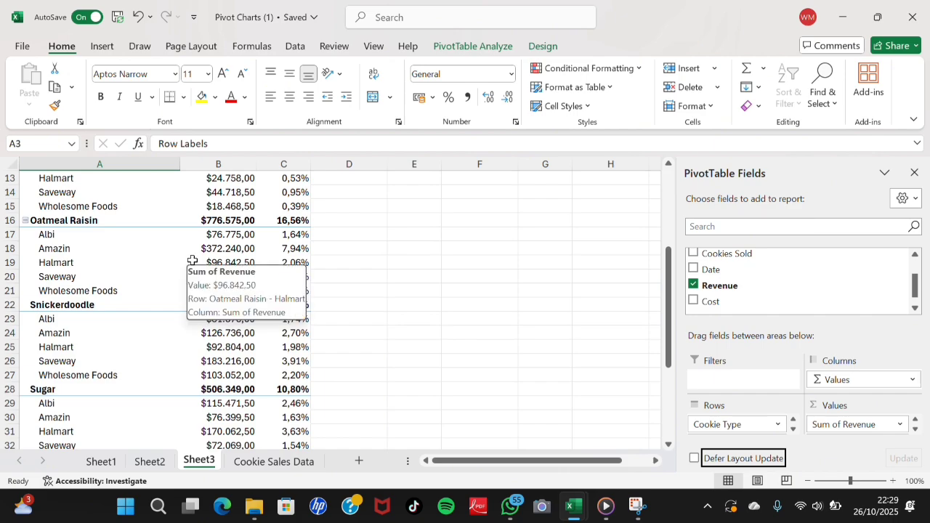
click(85, 251)
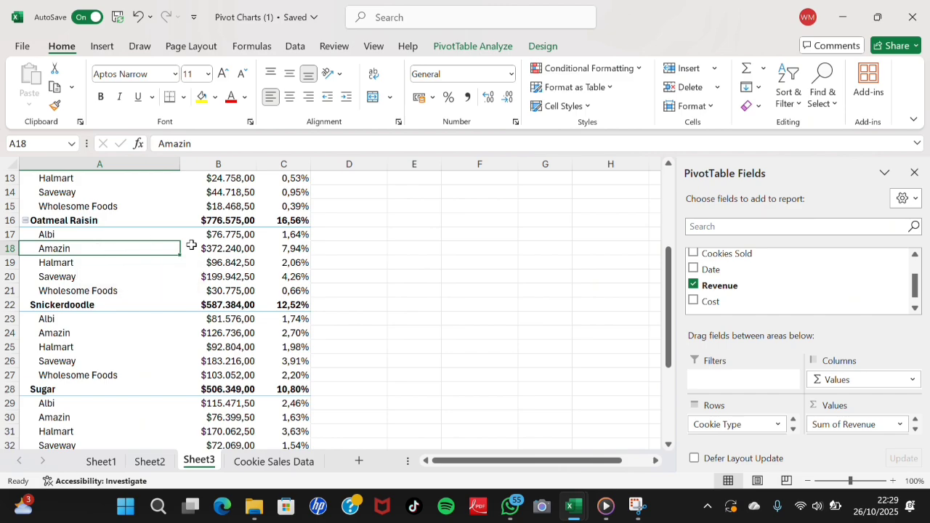
mouse_move(230, 248)
click(300, 250)
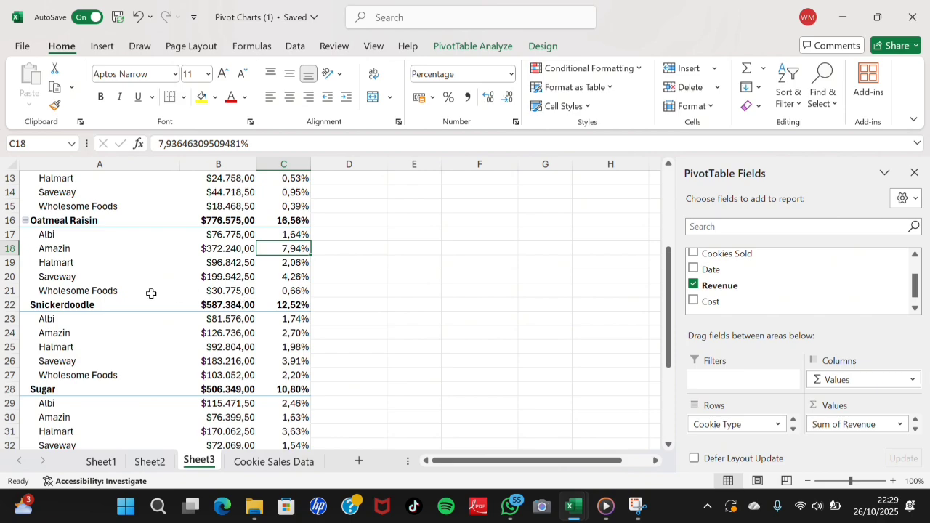
click(121, 291)
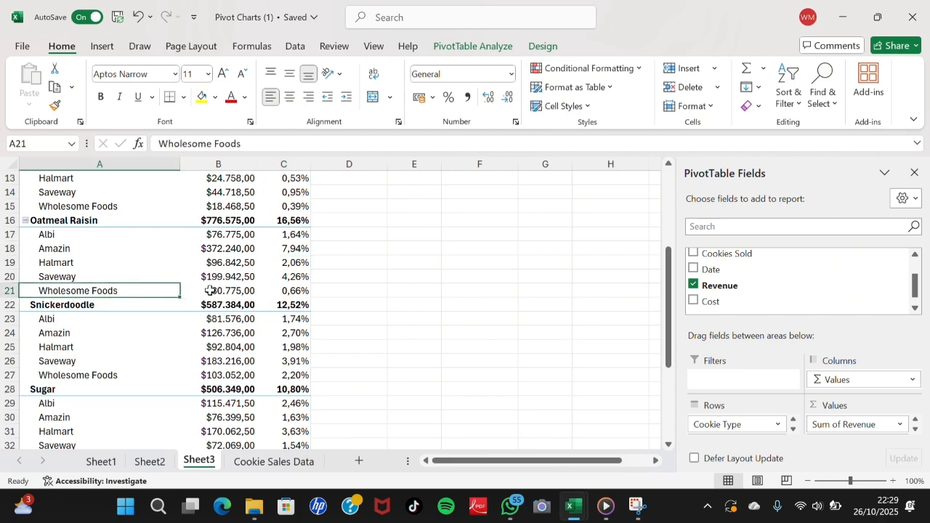
click(301, 292)
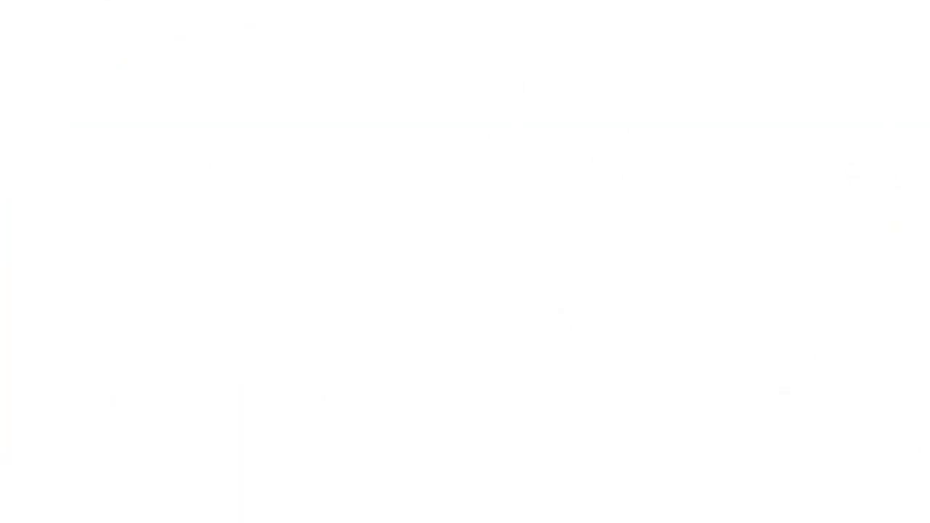
- Read the Sugar question in the Tugas Pert 5[1] workbook and check Halmart's percentage under Sugar in Pivot Charts (1)
click(575, 509)
click(534, 459)
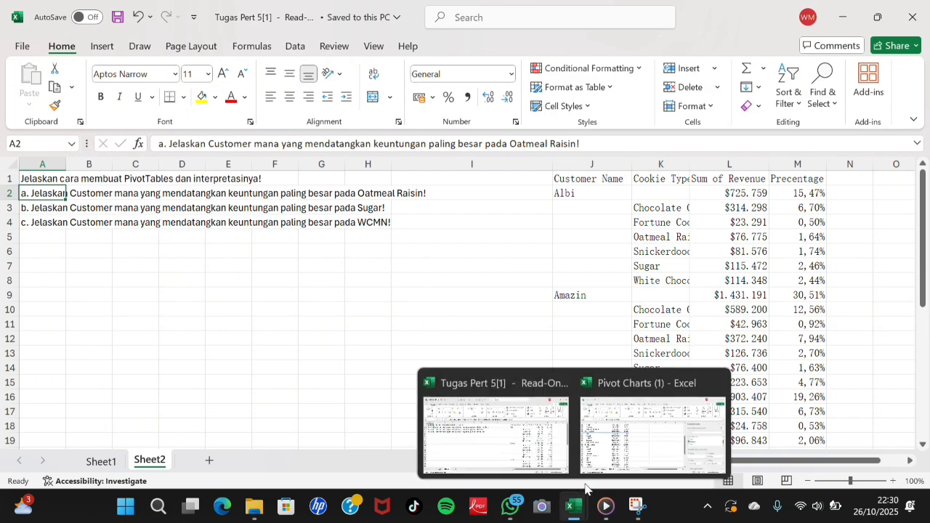
click(639, 436)
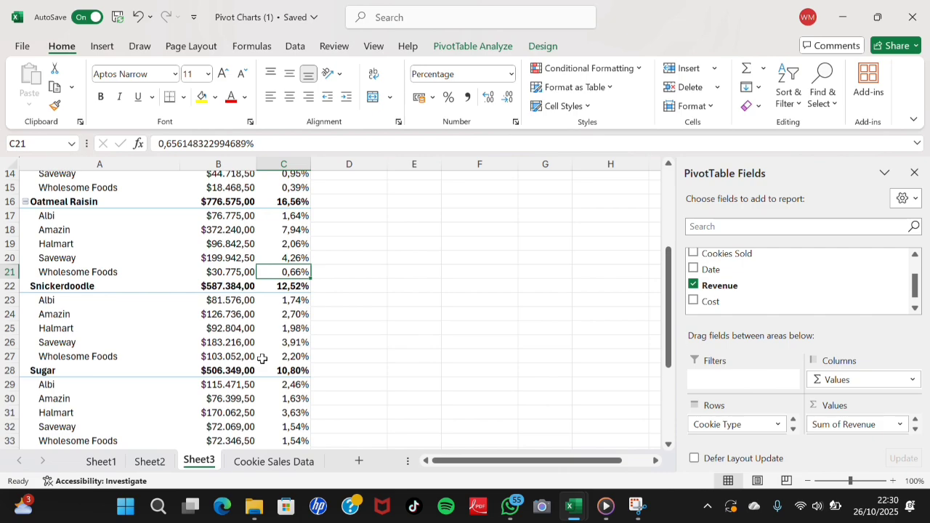
scroll(262, 358, down, 3)
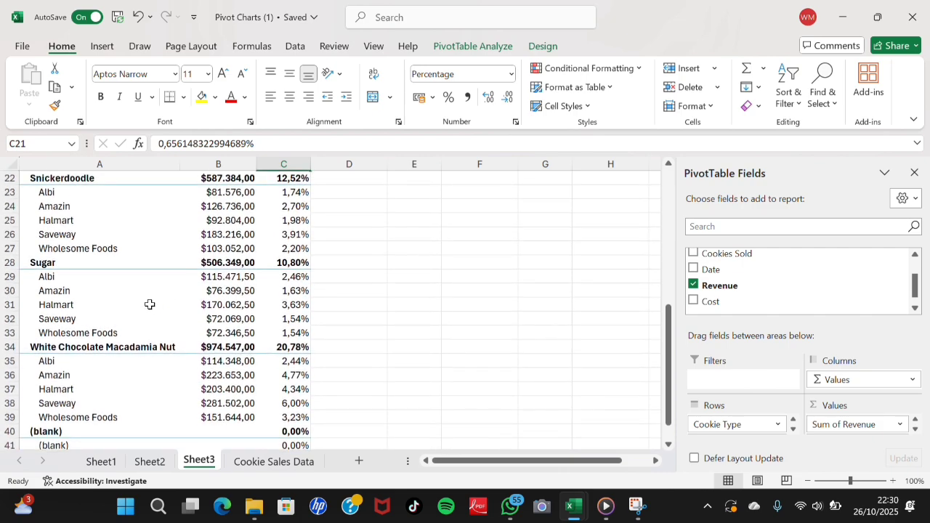
click(150, 304)
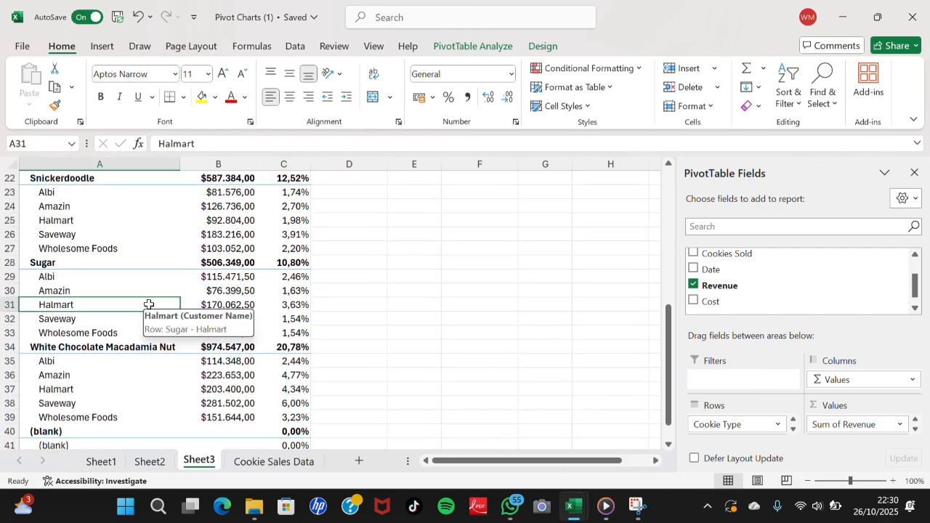
click(289, 306)
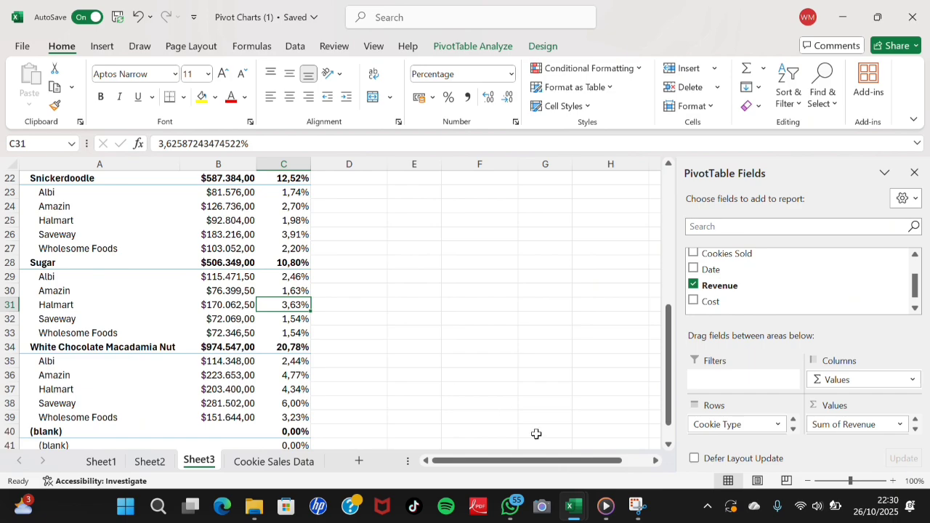
- Read the WCMN question in Tugas Pert 5[1] and check Saveway's and Albi's percentages under White Chocolate Macadamia Nut in Pivot Charts (1)
mouse_move(573, 507)
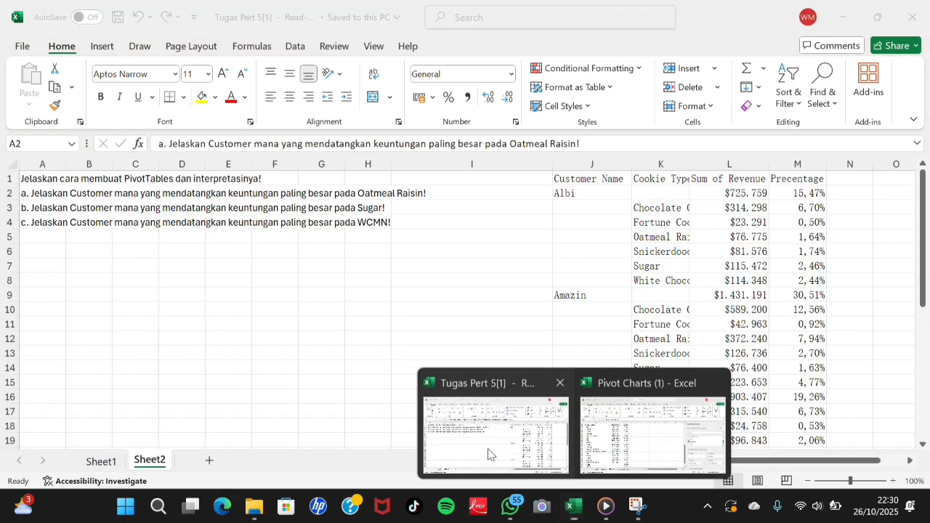
click(488, 452)
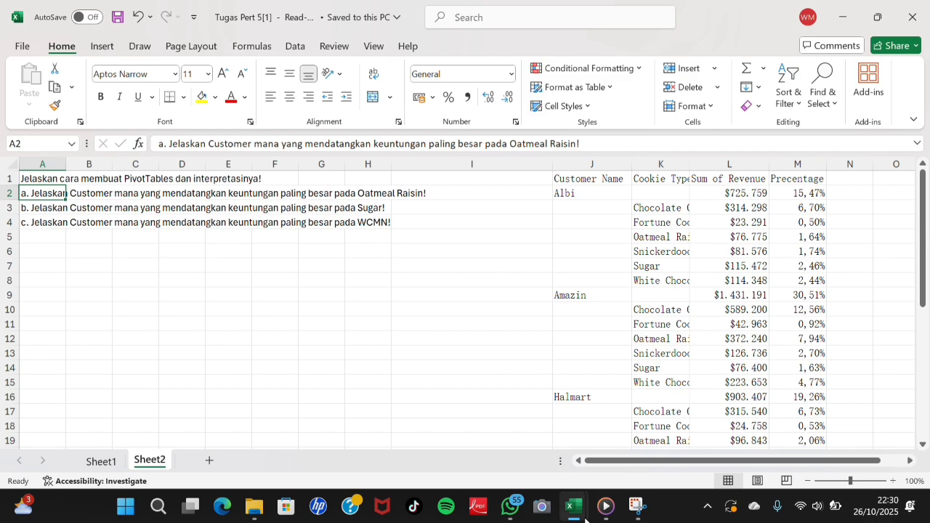
mouse_move(578, 513)
click(636, 432)
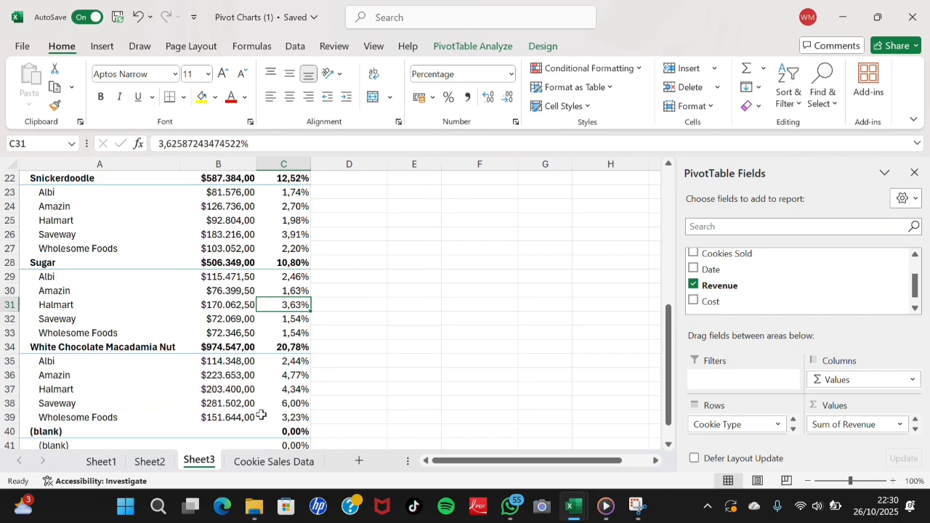
click(124, 404)
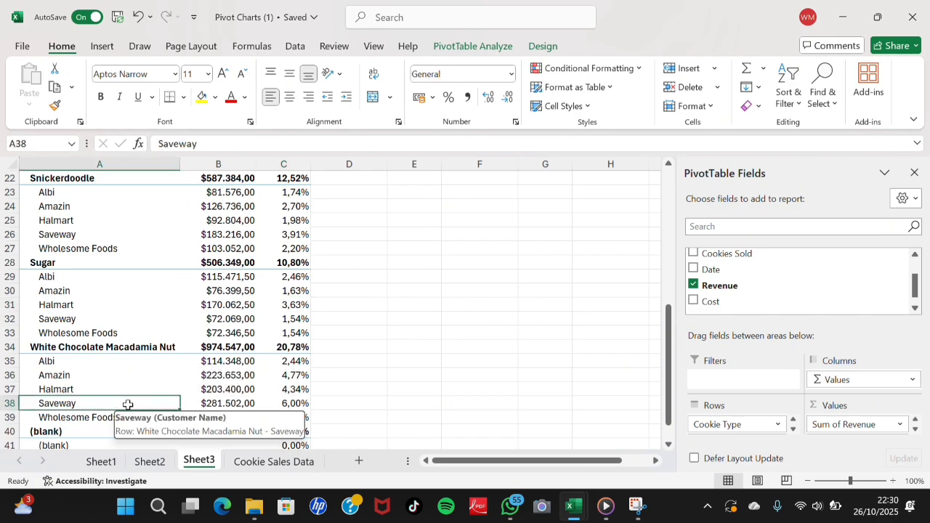
click(288, 402)
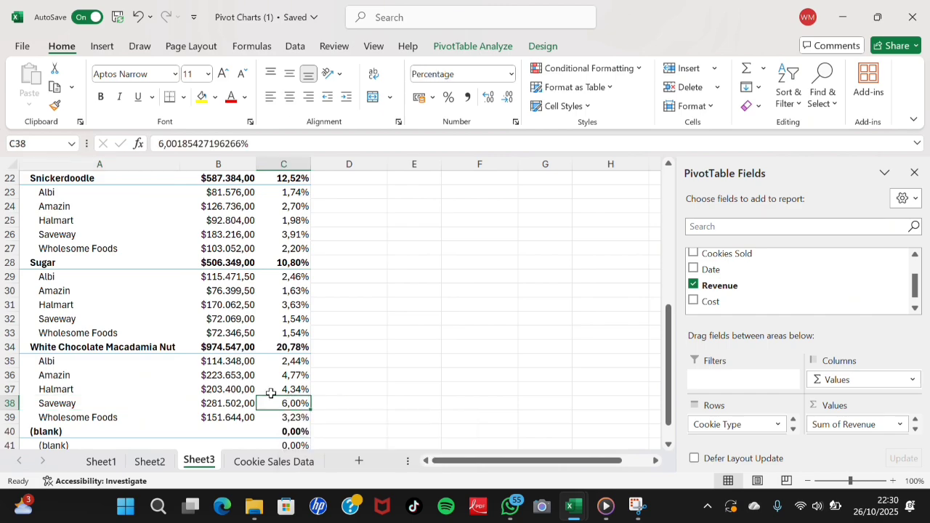
click(158, 359)
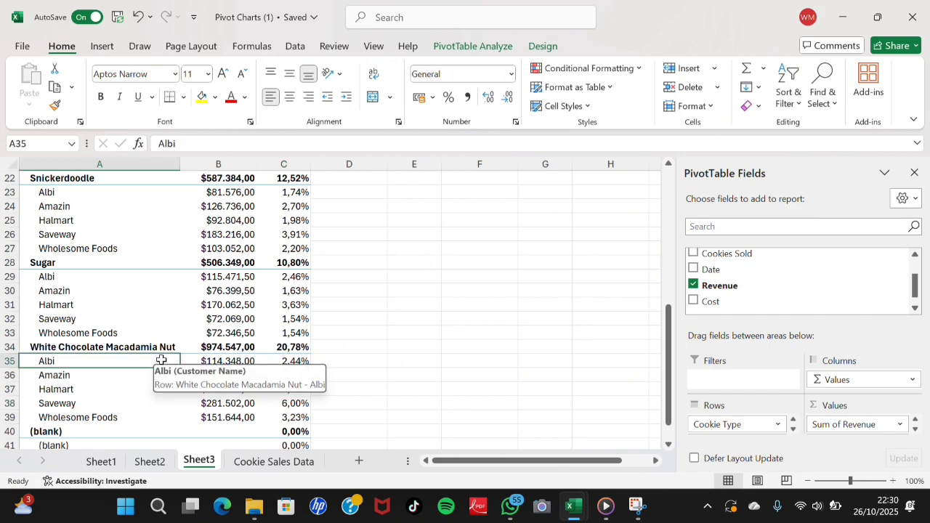
click(283, 361)
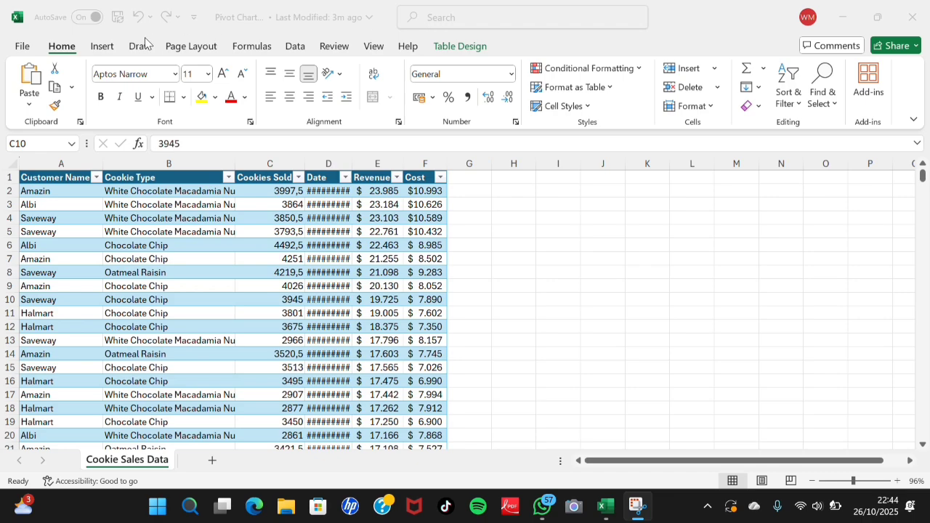
- Insert a PivotChart based on the sales table in a new worksheet
click(104, 47)
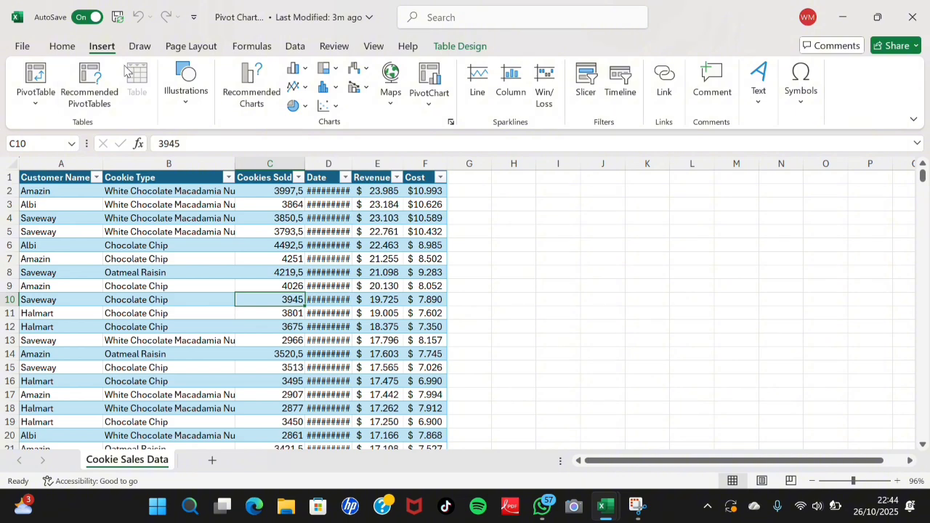
click(427, 84)
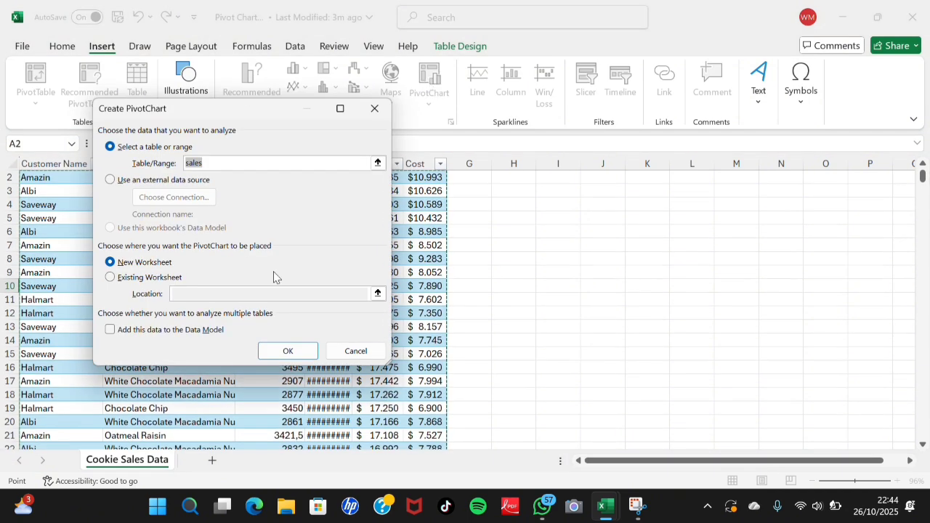
click(280, 352)
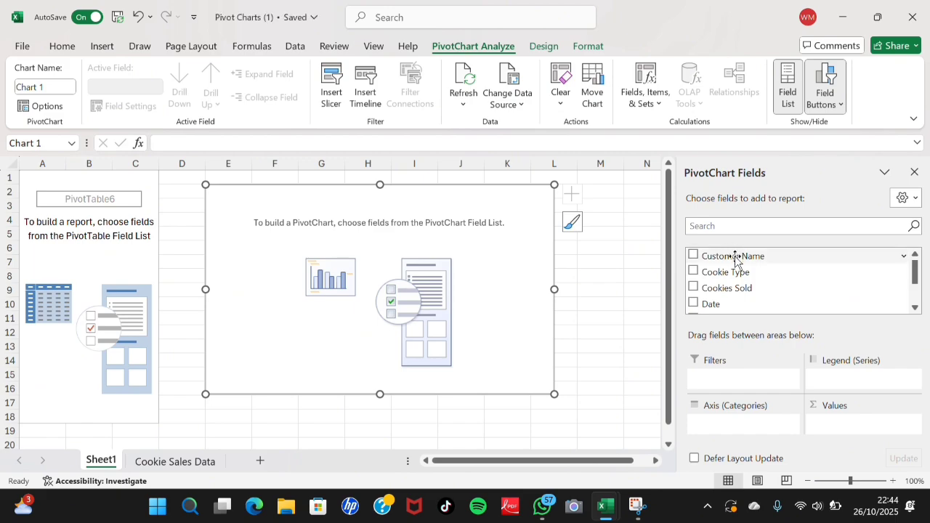
- Build the PivotChart with Customer Name as axis categories, Revenue as values and Cookie Type as the legend series
drag(735, 256, 735, 425)
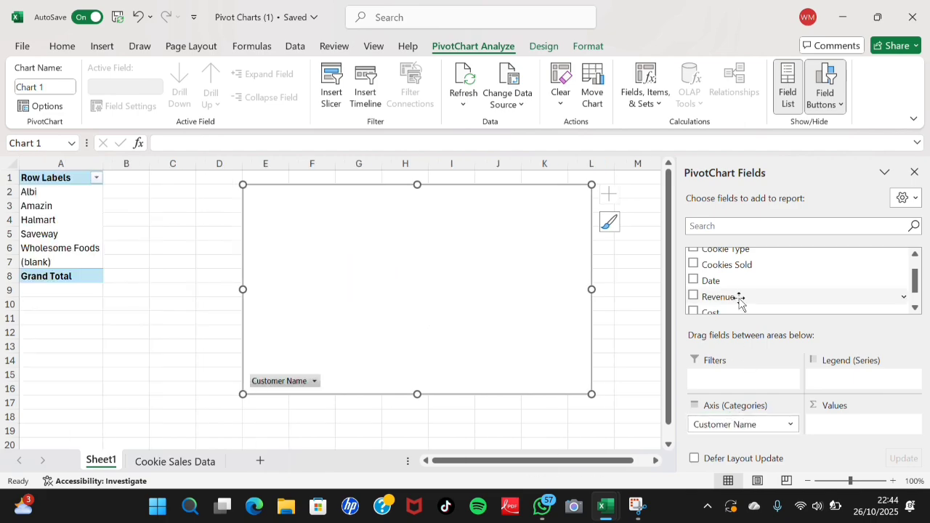
mouse_move(739, 296)
mouse_down()
mouse_move(817, 363)
mouse_move(844, 432)
mouse_move(830, 417)
mouse_up()
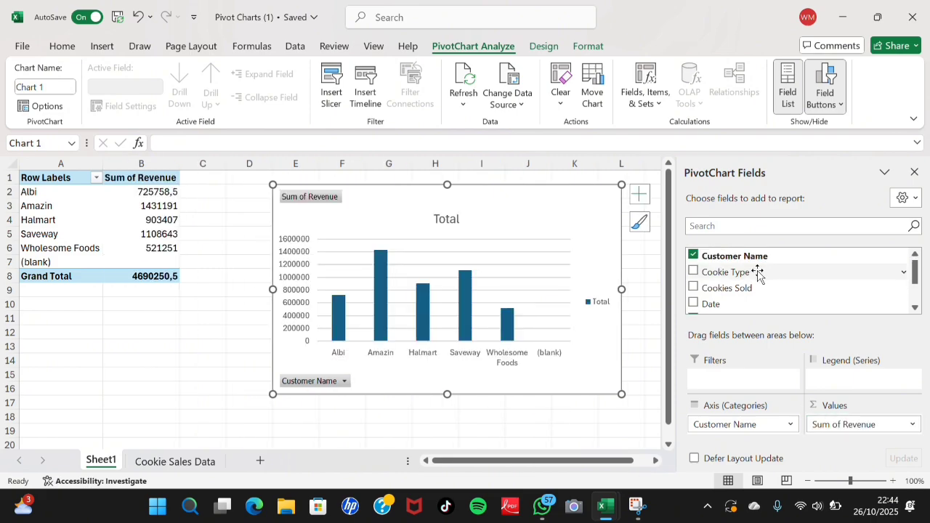
drag(757, 274, 838, 383)
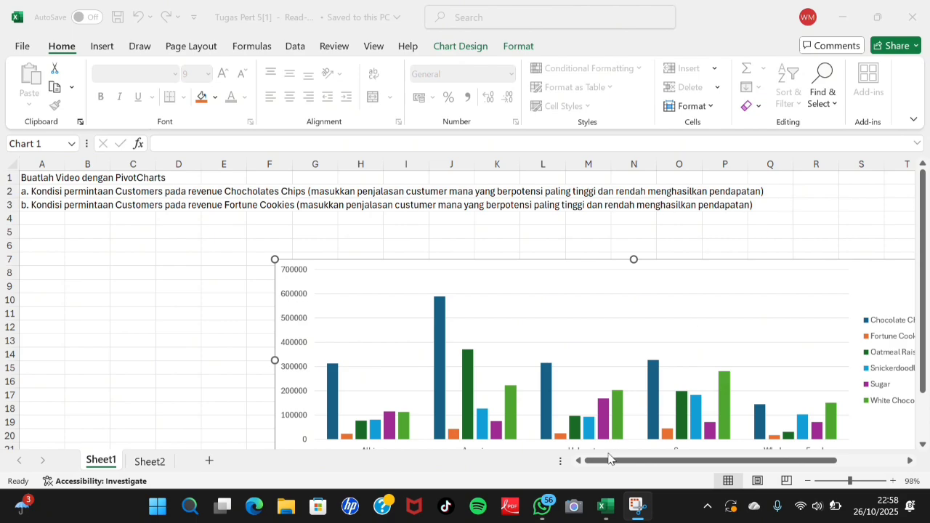
- Switch to the Pivot Charts (1) workbook and filter the PivotChart's Cookie Type to show only Chocolate Chip
mouse_move(605, 506)
click(645, 440)
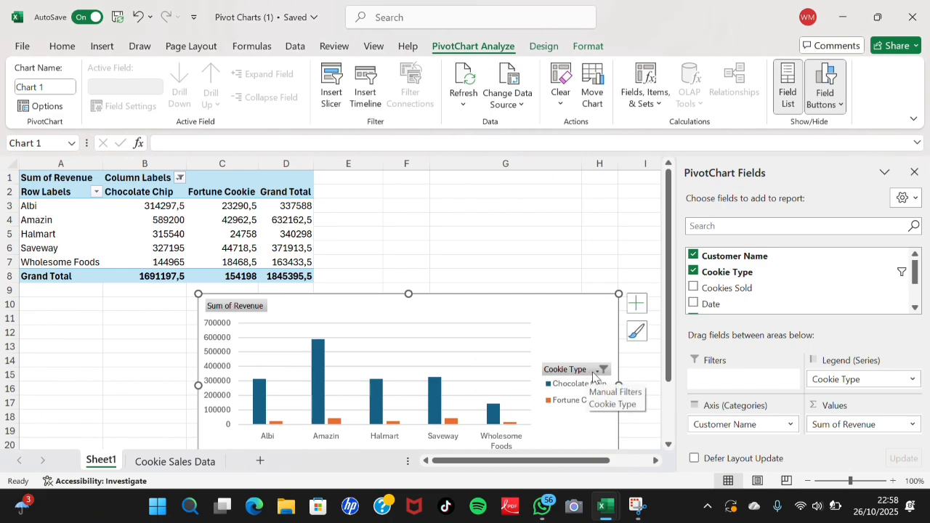
click(597, 372)
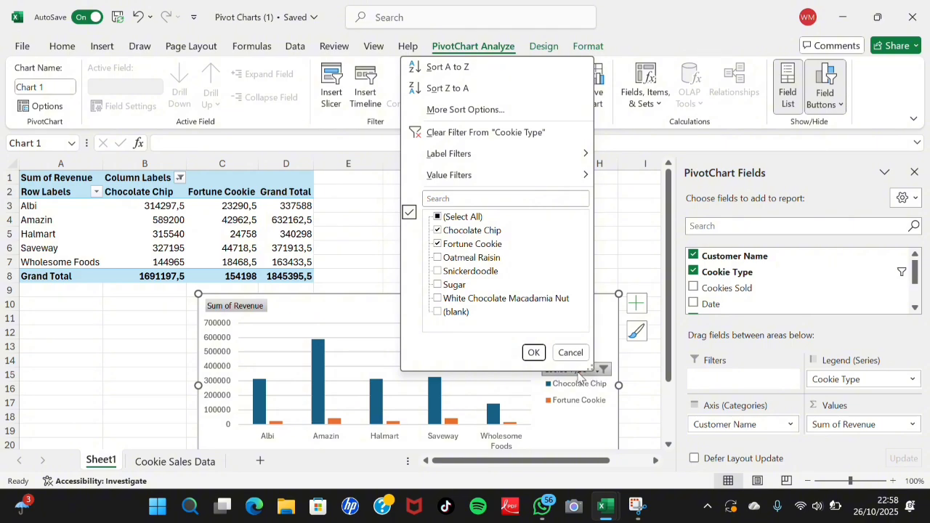
click(439, 251)
click(437, 245)
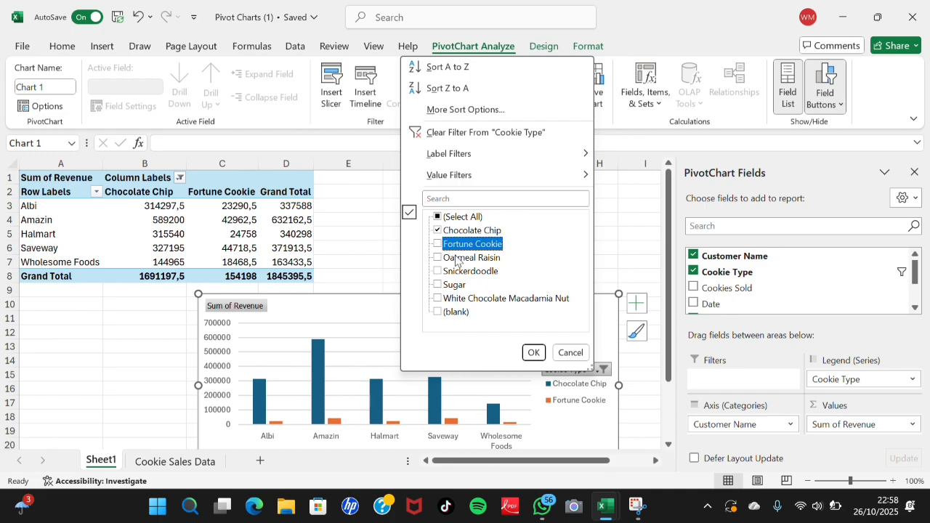
click(533, 353)
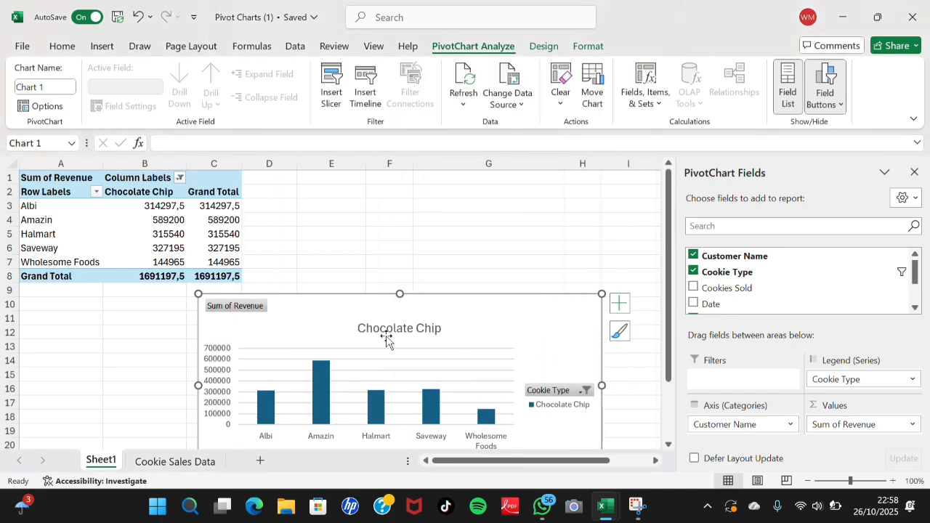
- Review the Chocolate Chip chart by customer, reread the PivotChart questions in Tugas Pert 5[1], and return to Pivot Charts (1)
scroll(423, 274, down, 1)
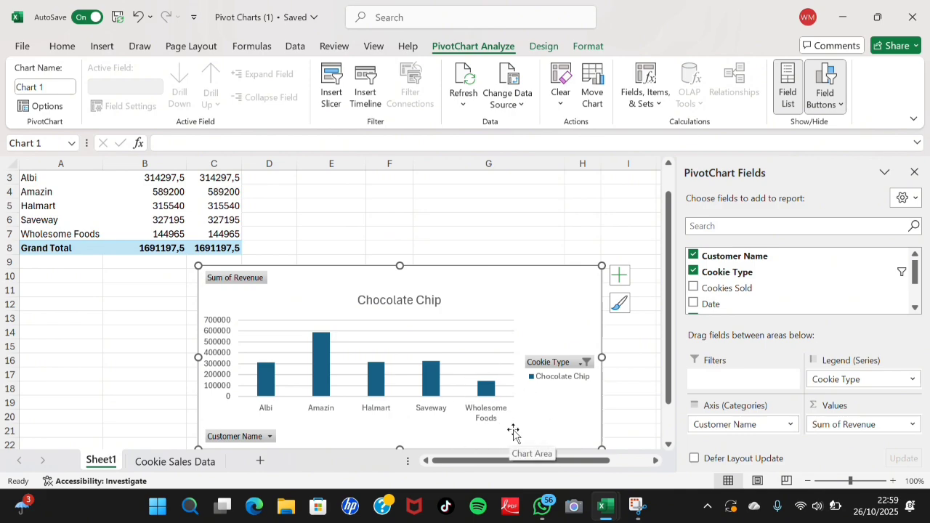
mouse_move(604, 517)
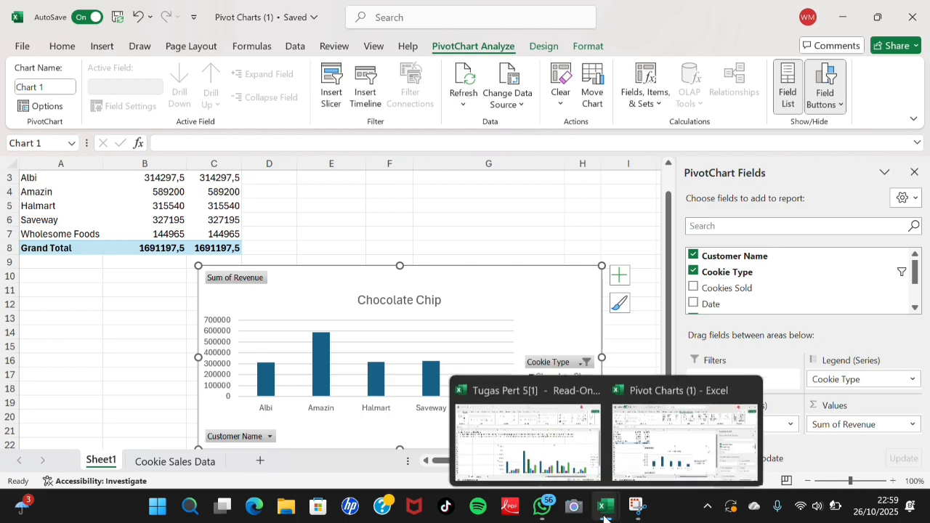
click(508, 436)
click(392, 396)
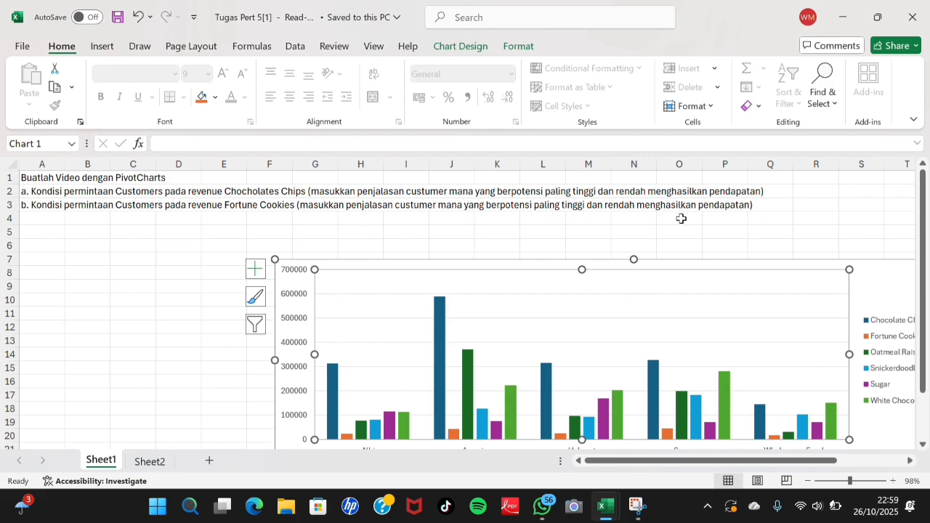
mouse_move(607, 514)
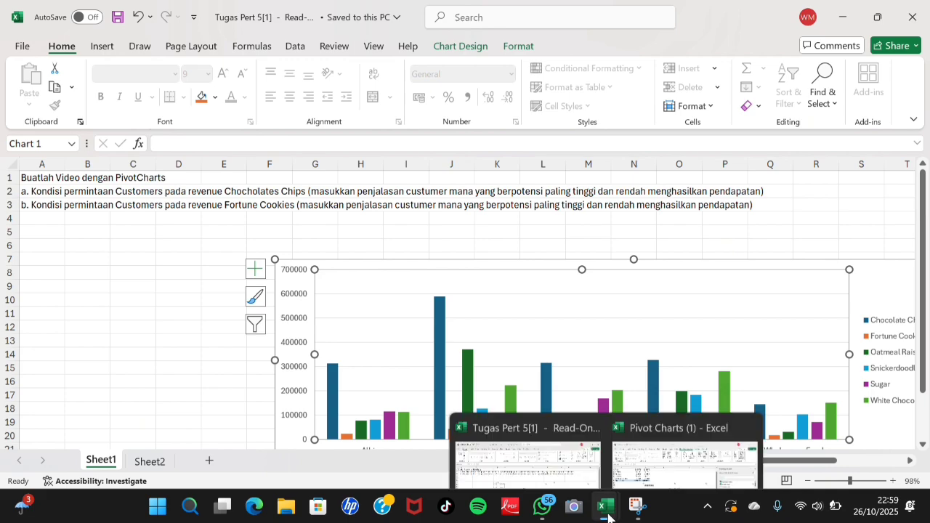
click(640, 454)
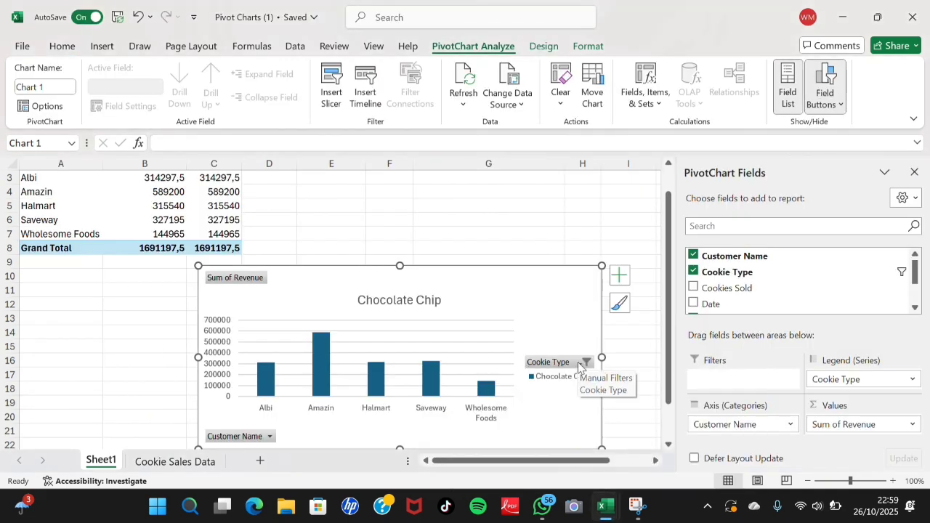
- Change the PivotChart's Cookie Type filter to show only Fortune Cookie instead of Chocolate Chip
click(581, 362)
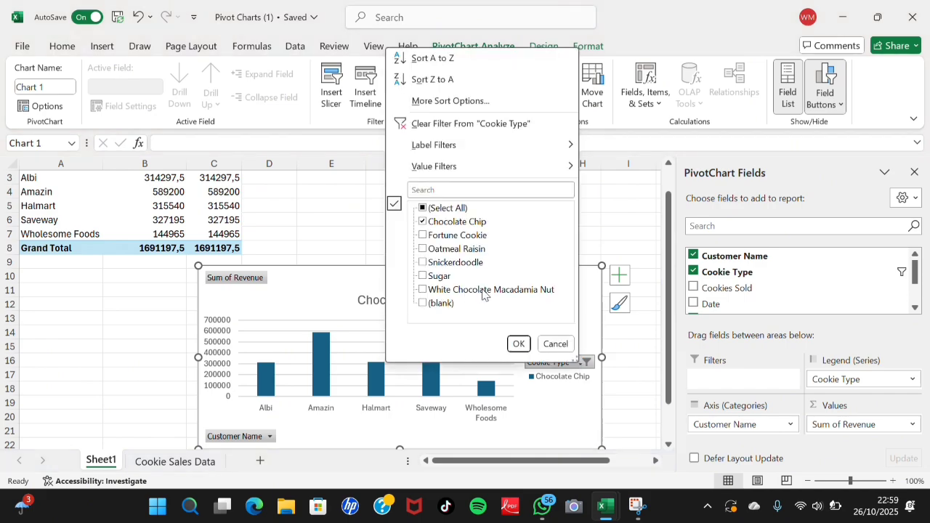
click(423, 237)
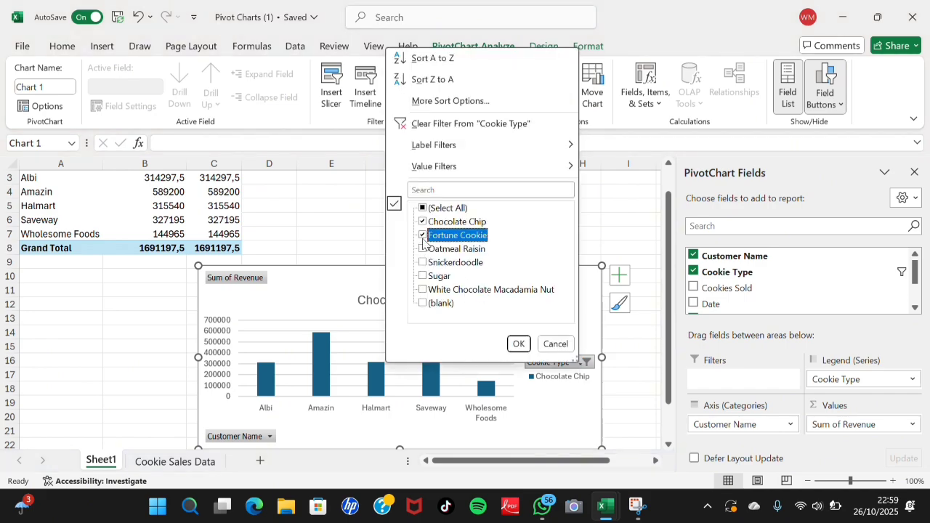
click(423, 222)
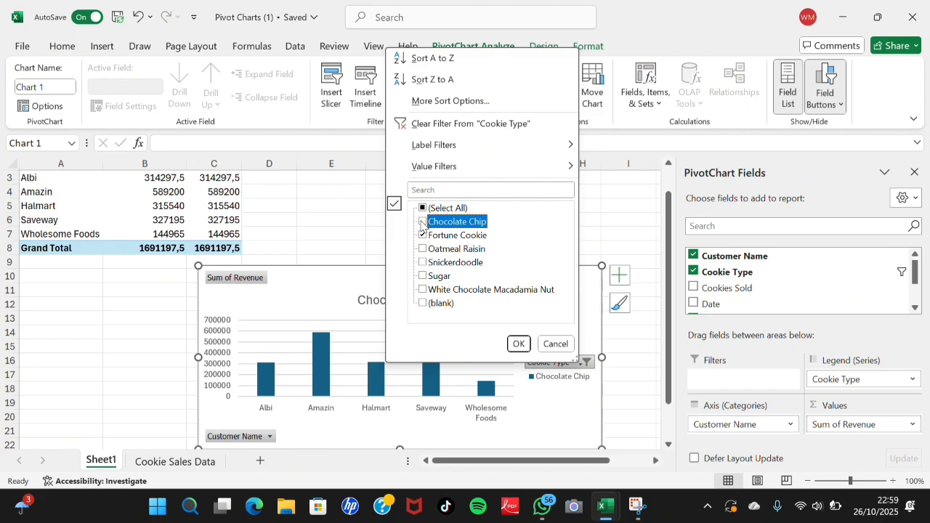
click(518, 344)
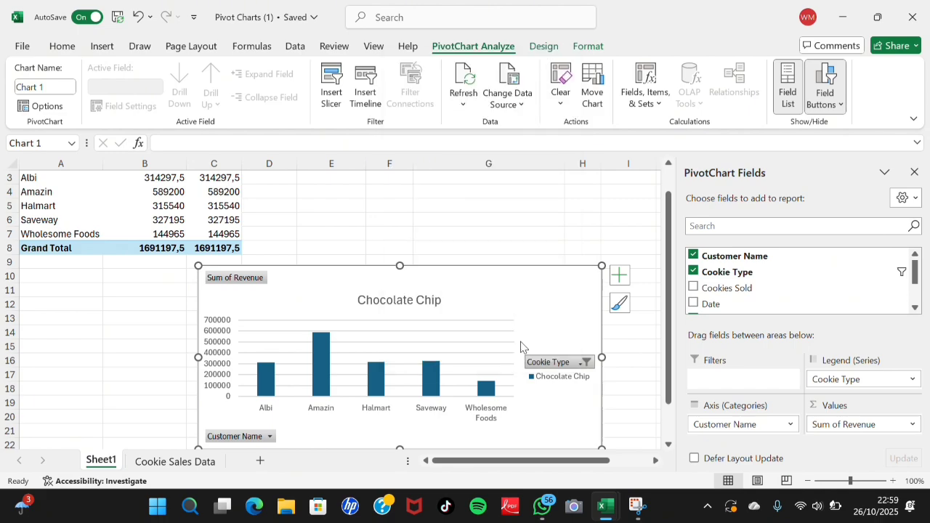